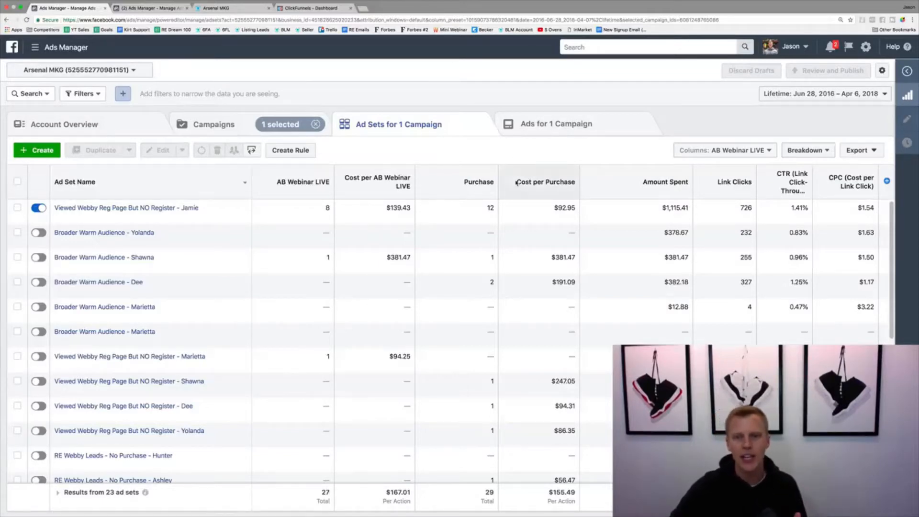
Review the purchases and cost per purchase across the selected campaign's ad sets
mouse_move(477, 190)
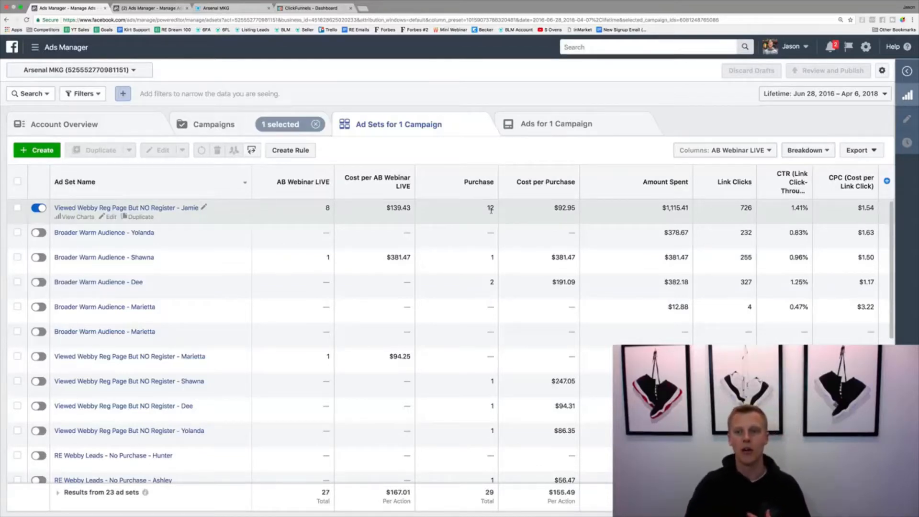
mouse_move(549, 179)
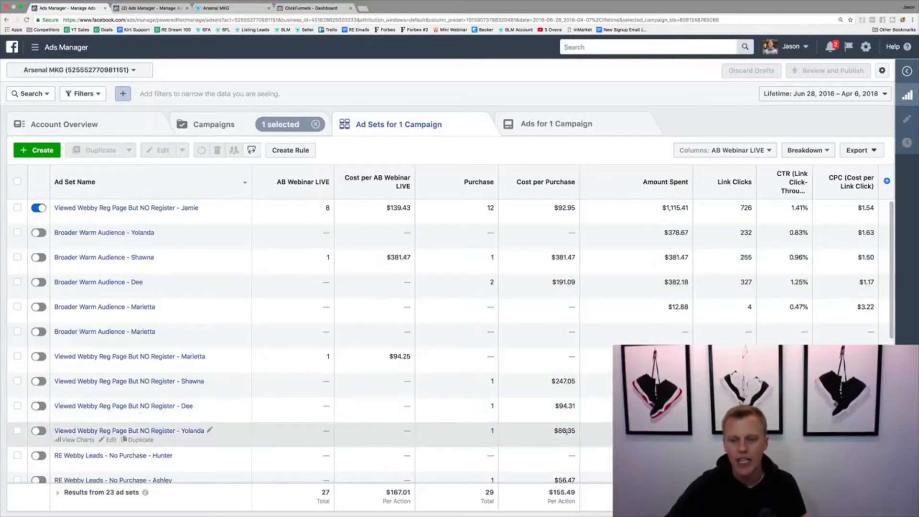
scroll(571, 432, down, 4)
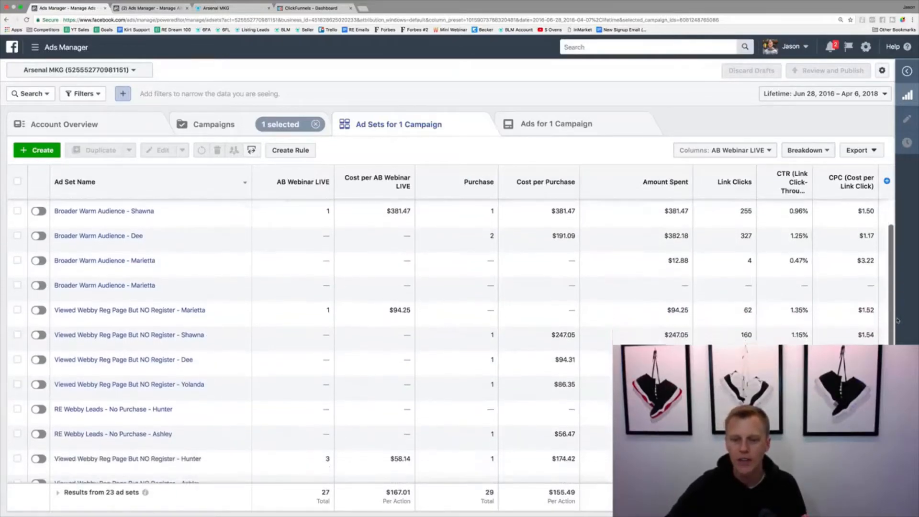
scroll(571, 421, down, 2)
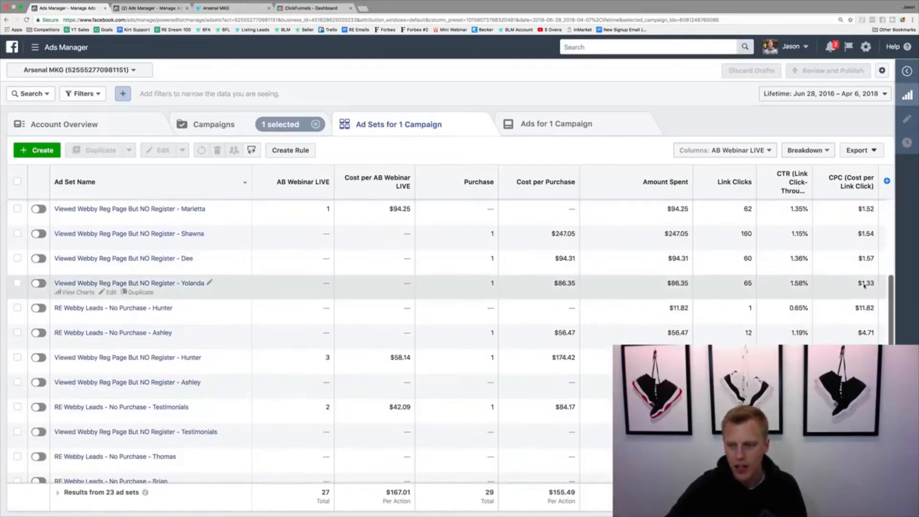
drag(891, 300, 891, 342)
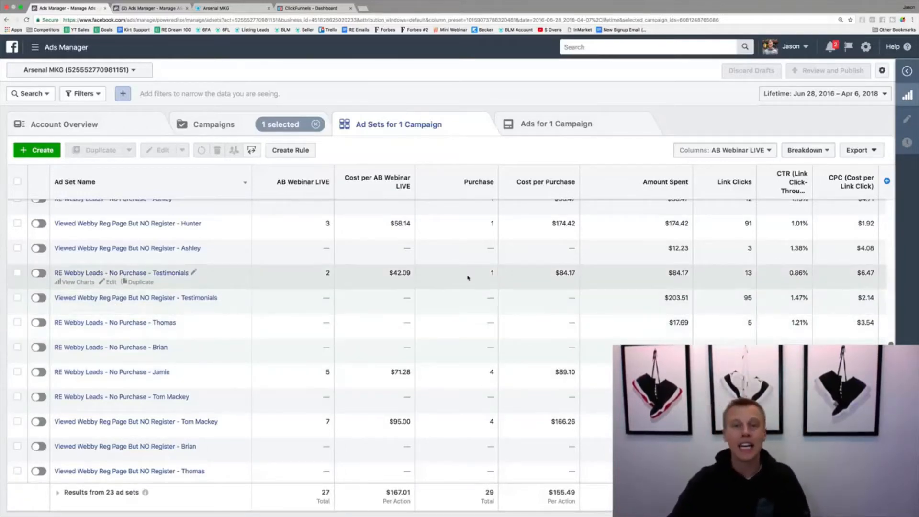
mouse_move(432, 170)
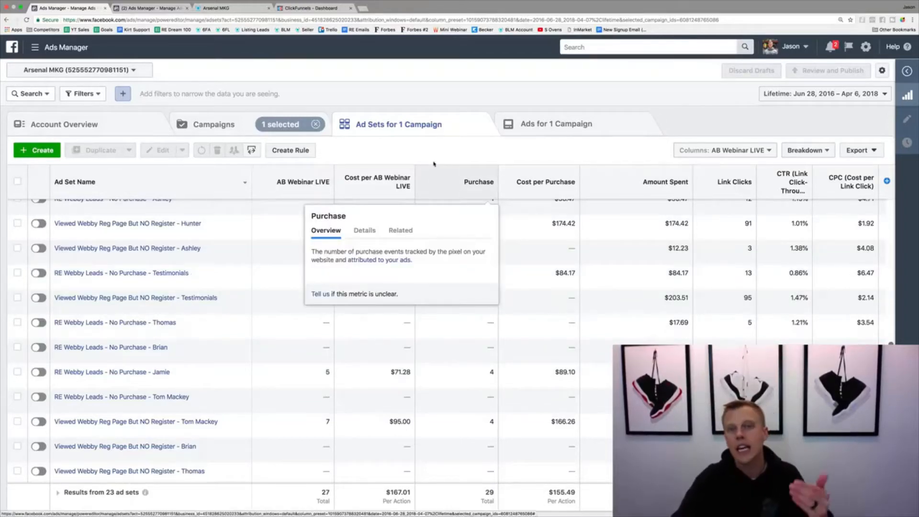
Close the Arsenal MKG ad sets page and reload the other ad account's campaigns page
click(141, 8)
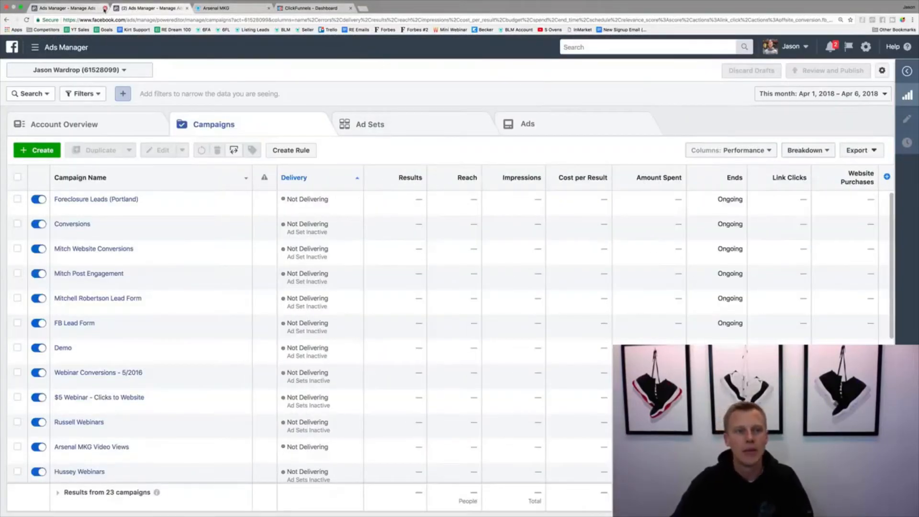
click(105, 8)
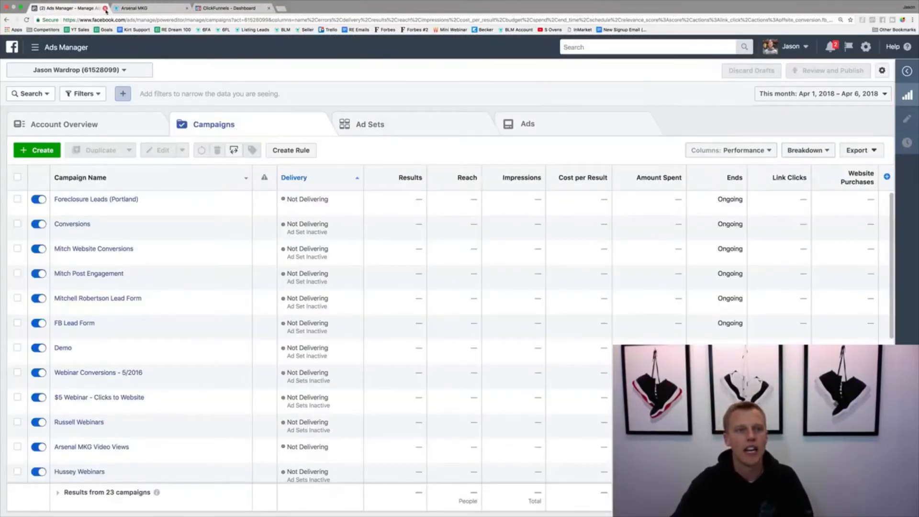
click(26, 20)
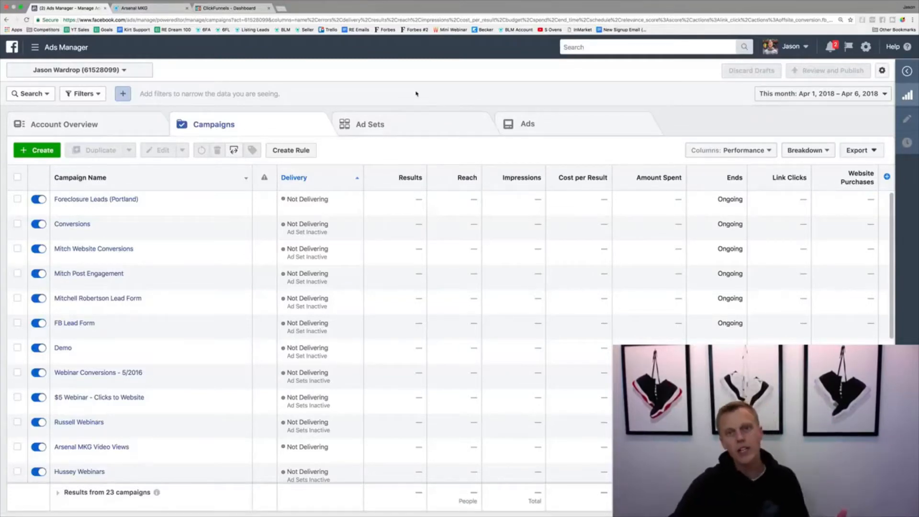
Search the tools for "pixel" and open the Pixels page
click(602, 51)
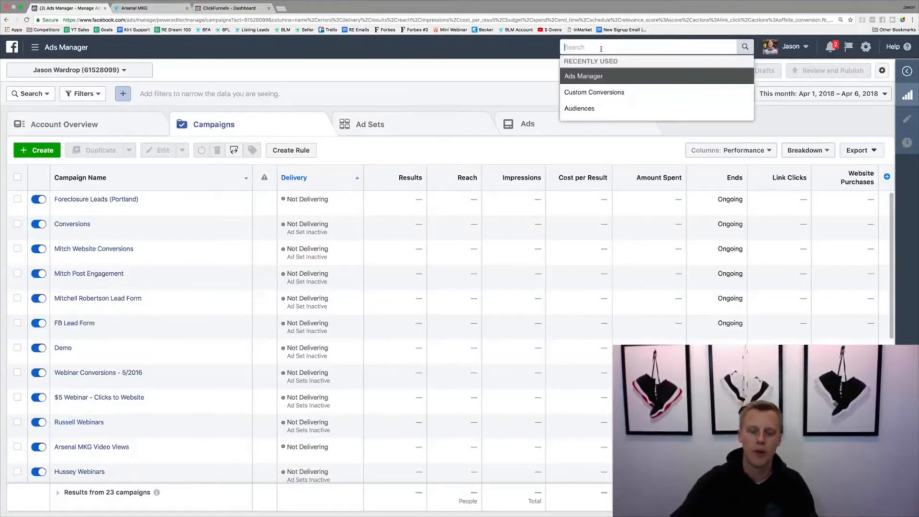
text(pixel)
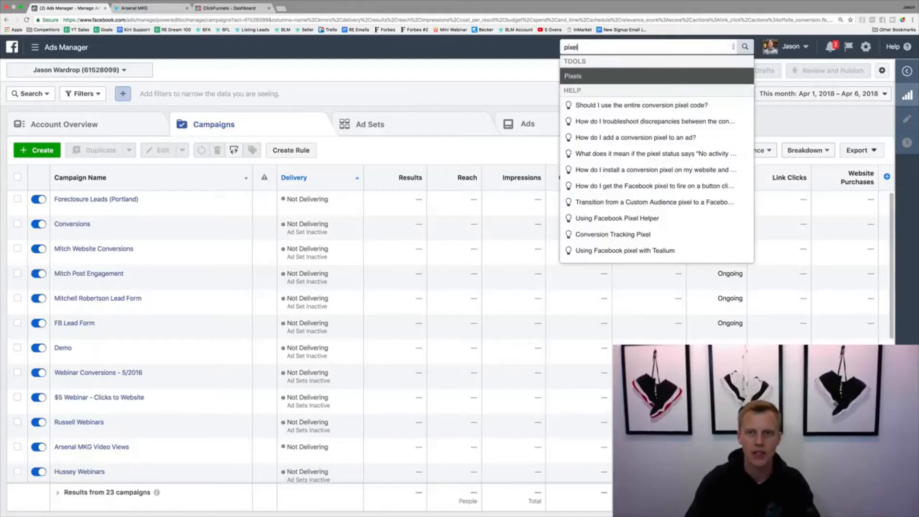
key(Return)
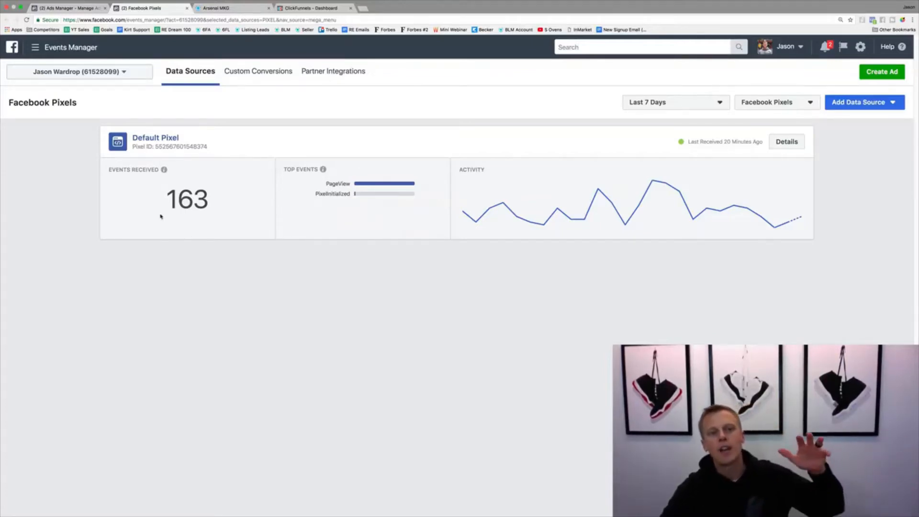
Examine the events received over the last 7 days and open the Default Pixel's details
drag(164, 199, 215, 203)
click(215, 202)
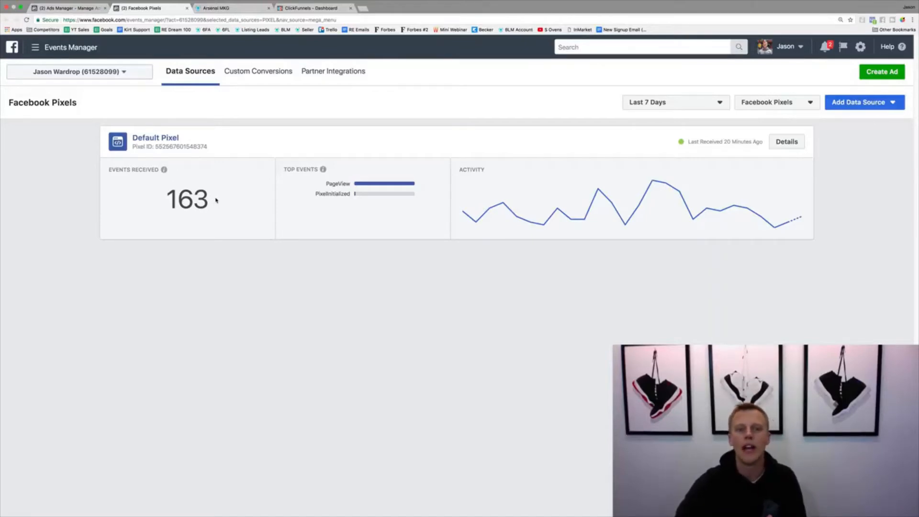
drag(219, 199, 153, 198)
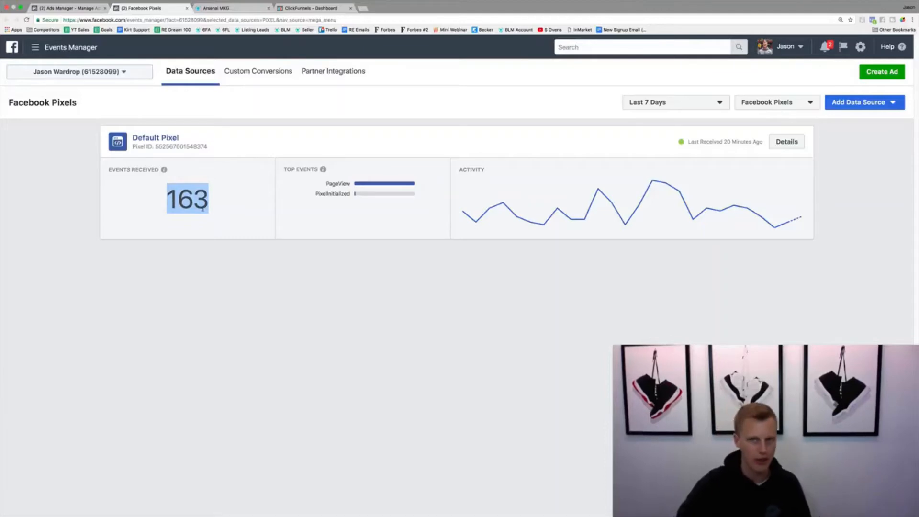
click(155, 138)
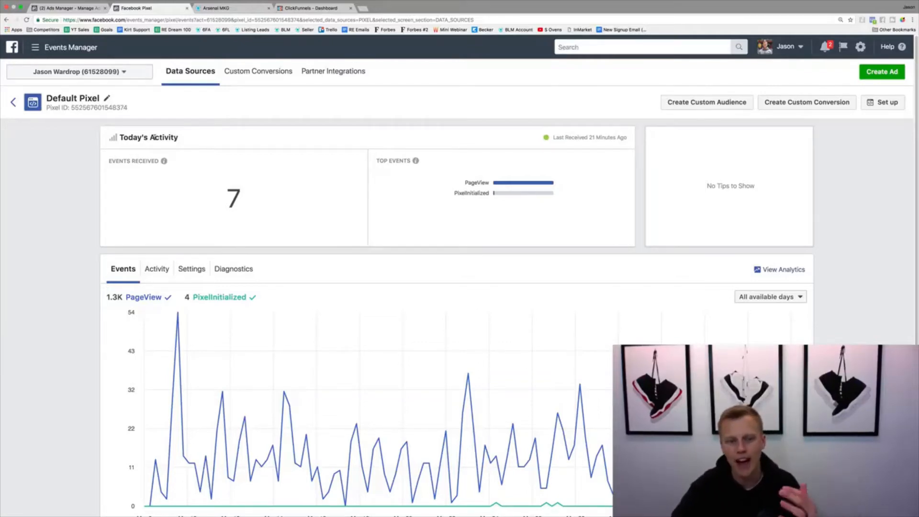
Start the Default Pixel's setup and choose to manually install the code
mouse_move(490, 462)
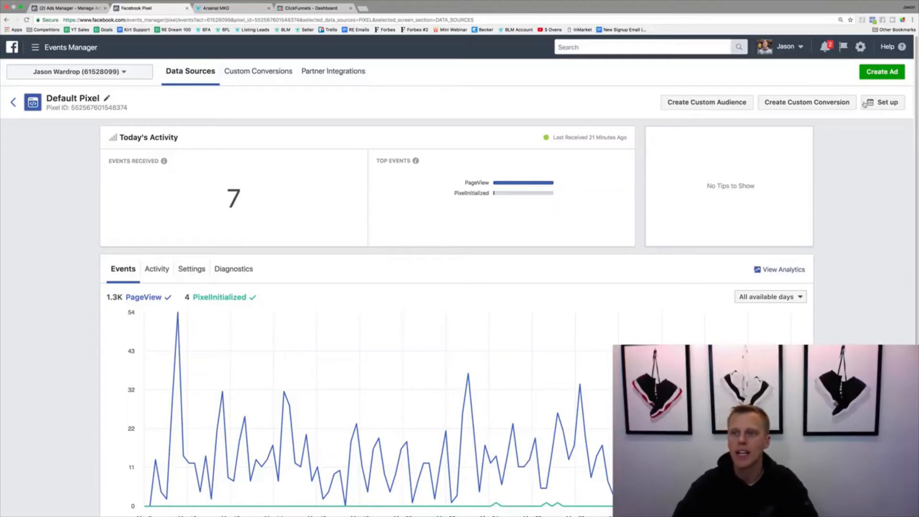
click(879, 105)
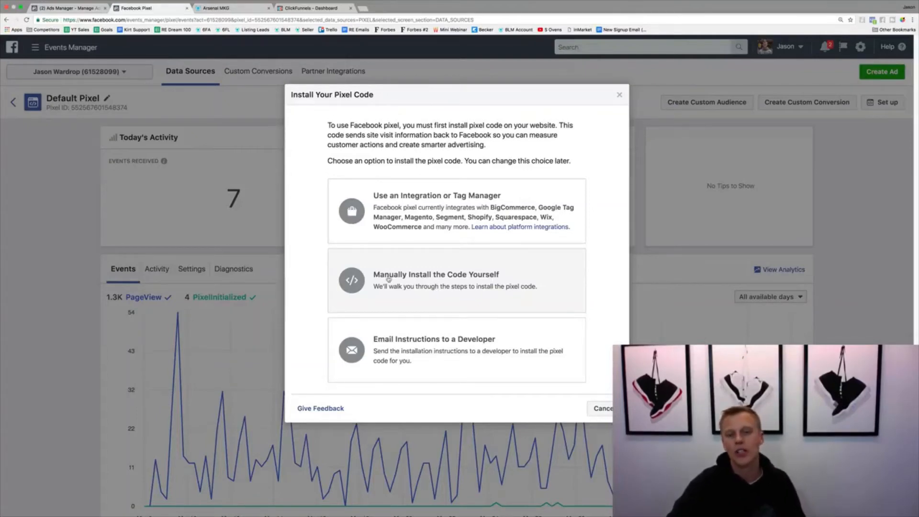
click(402, 279)
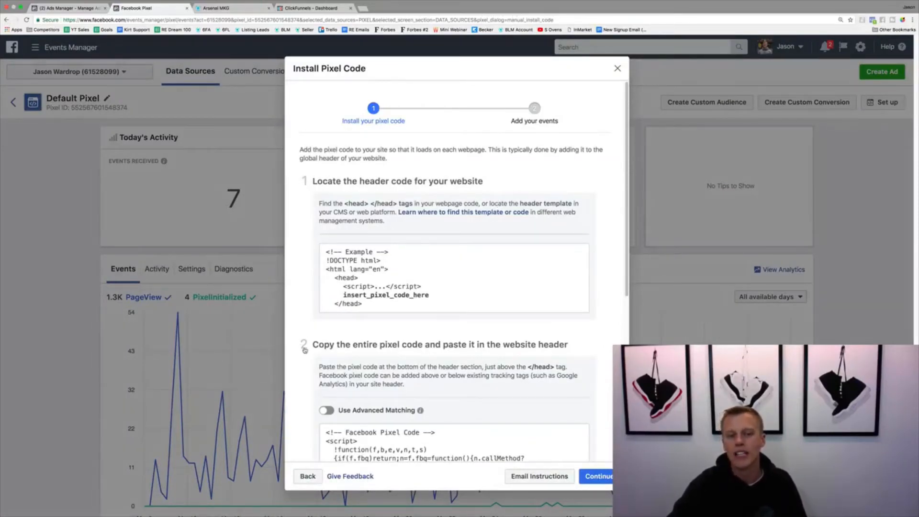
Copy the entire Facebook pixel base code to the clipboard from the installation instructions
scroll(303, 348, down, 2)
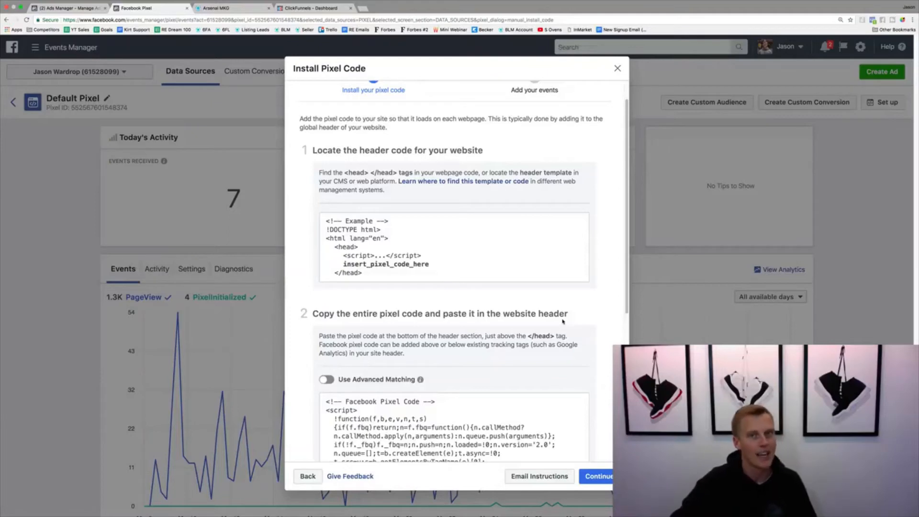
scroll(478, 301, down, 3)
click(478, 301)
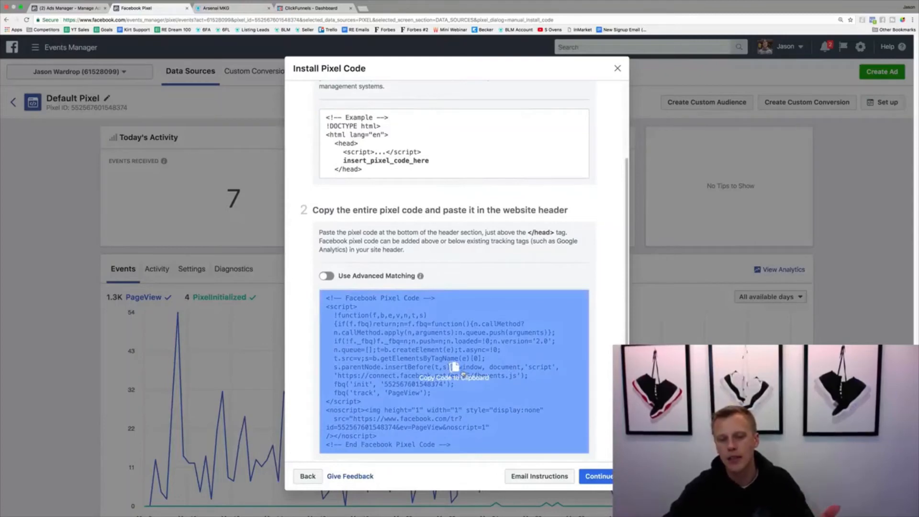
click(457, 370)
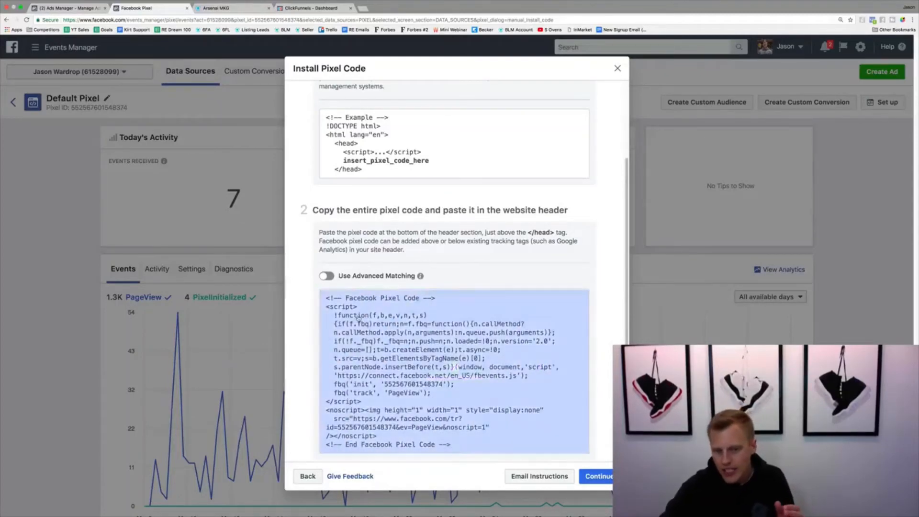
scroll(392, 387, down, 1)
scroll(392, 387, down, 1)
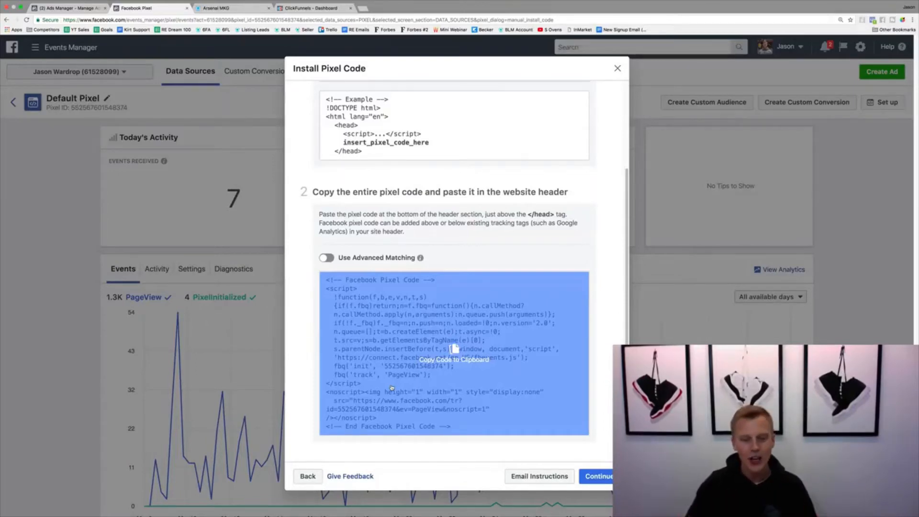
click(441, 359)
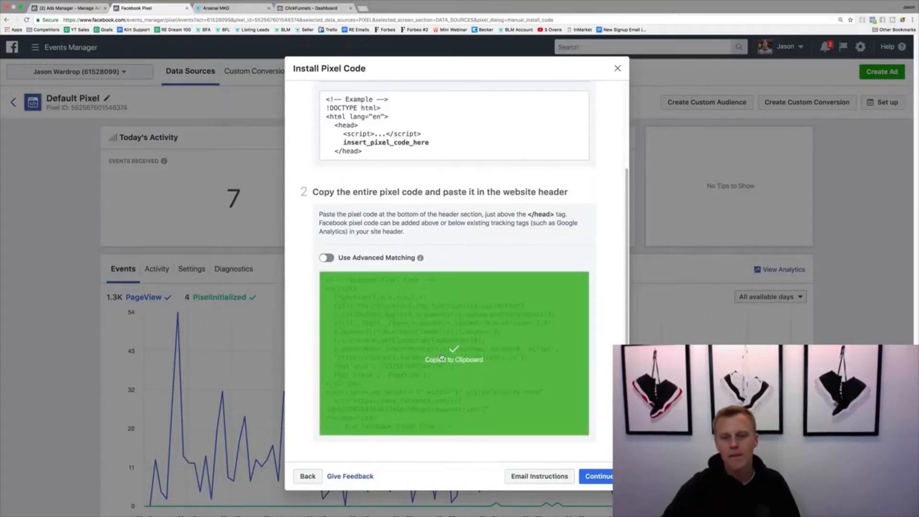
Switch to Arsenal MKG and open the Buyer Leads - No Listing website for editing
click(239, 8)
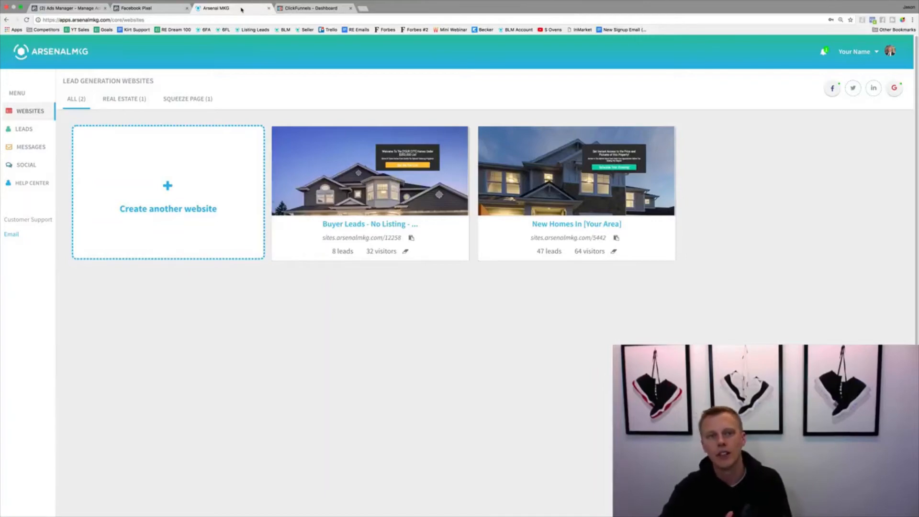
mouse_move(413, 163)
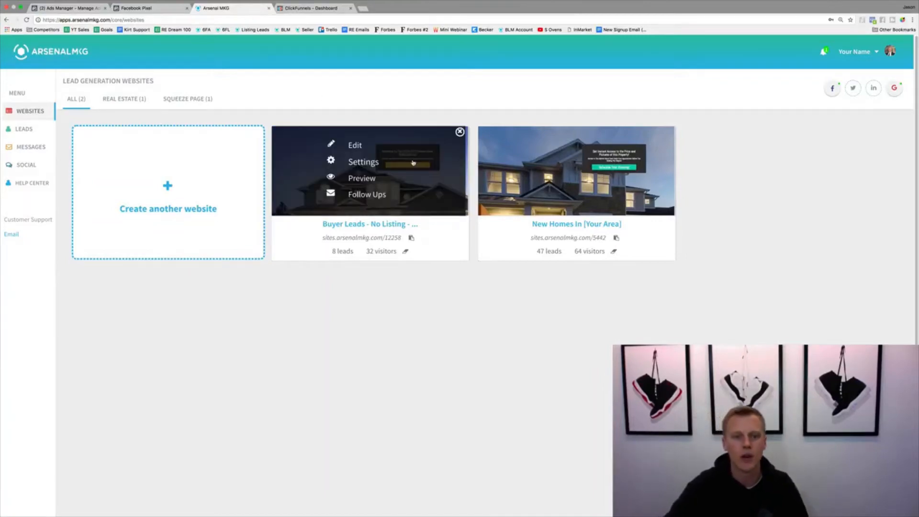
click(357, 146)
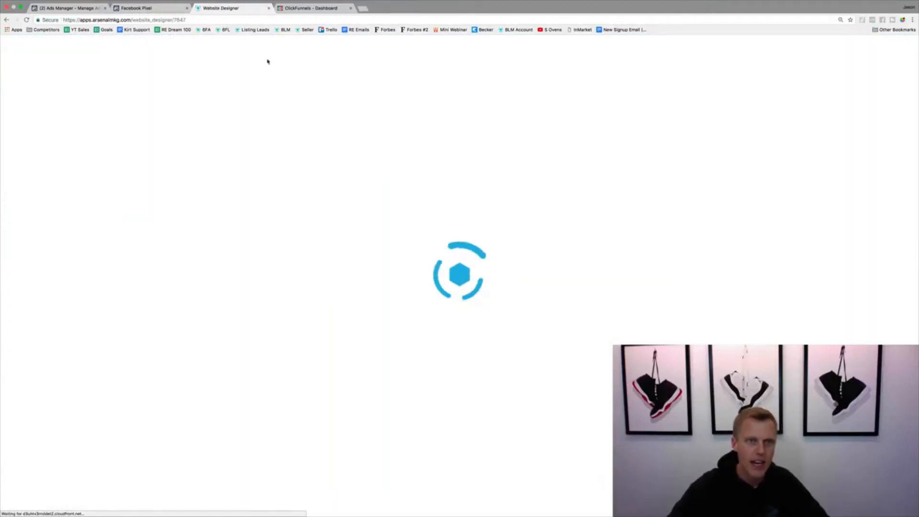
Return to the Facebook pixel instructions and check where the code goes relative to the </head> tag
click(169, 8)
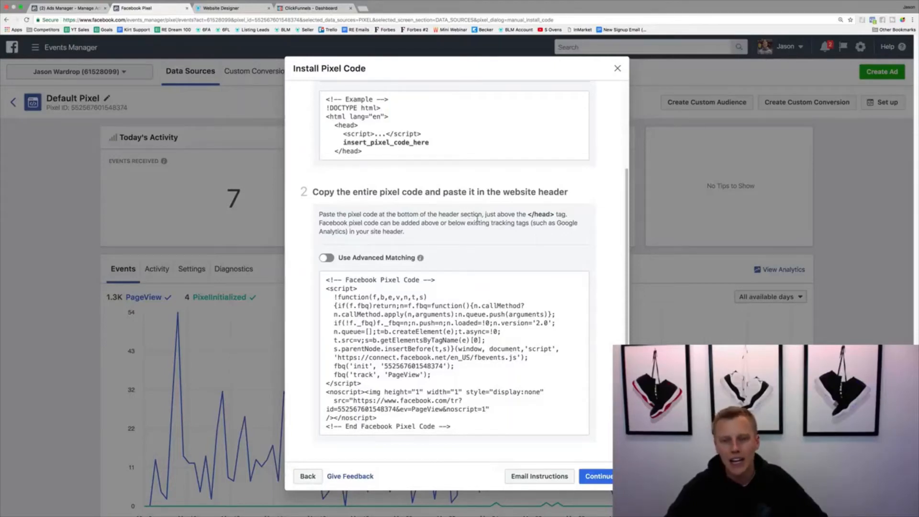
drag(529, 214, 567, 214)
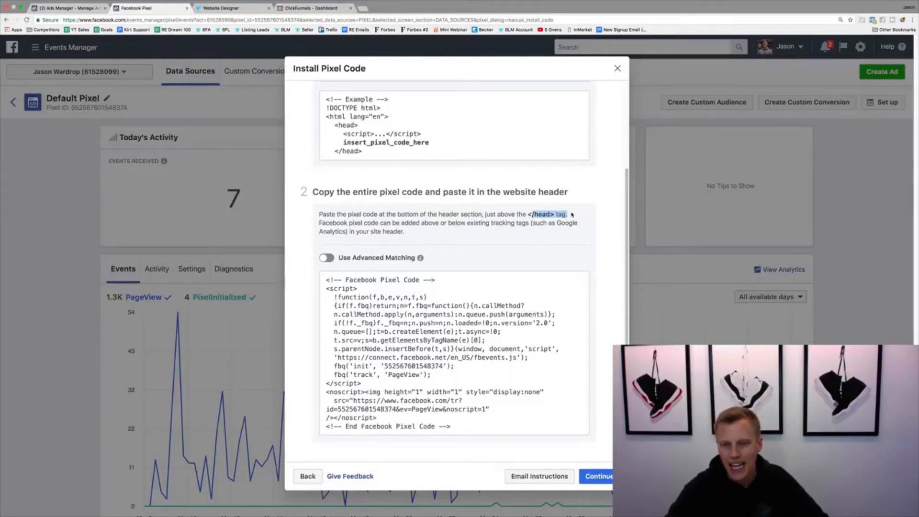
click(569, 214)
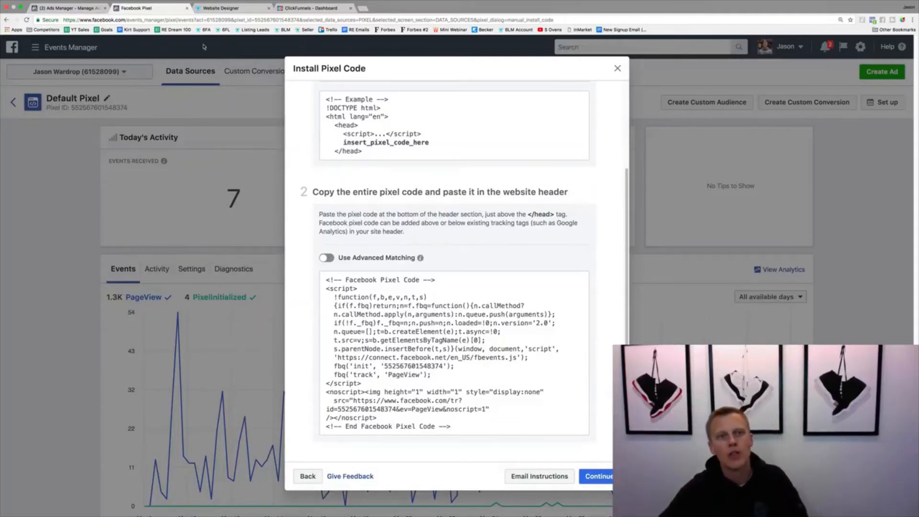
Switch to the website designer and paste the pixel code as the landing page's Header Tracking Code in the advanced page settings
click(221, 9)
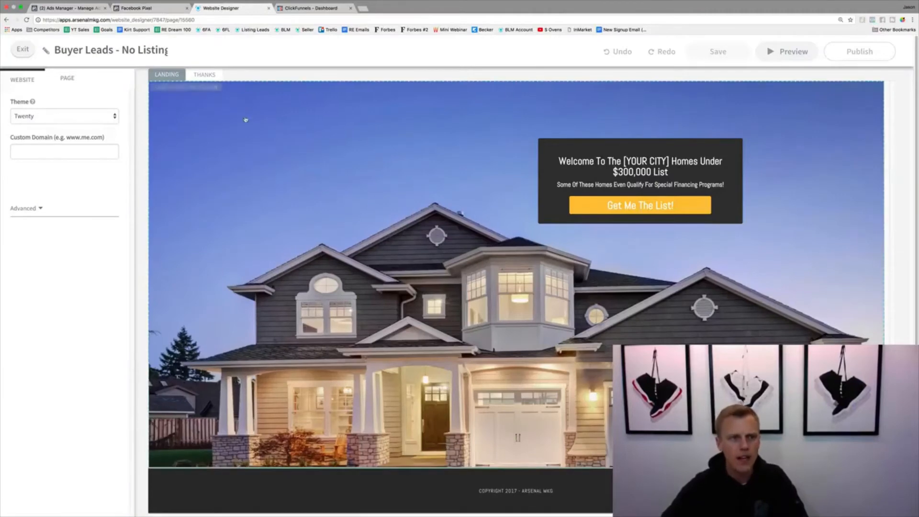
click(72, 80)
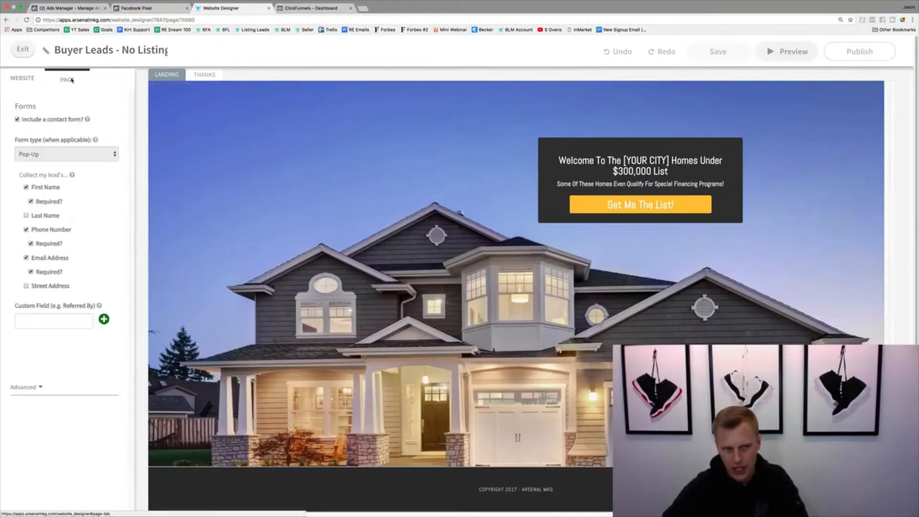
click(37, 387)
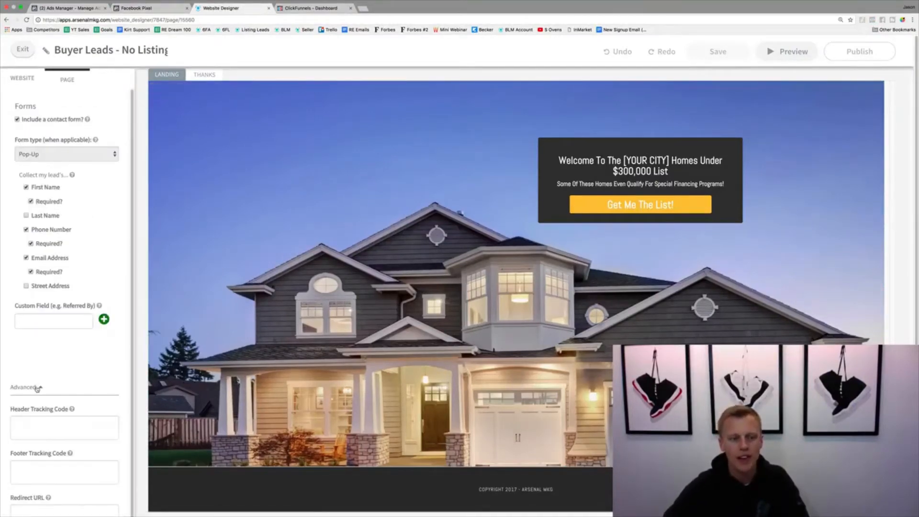
scroll(72, 354, down, 2)
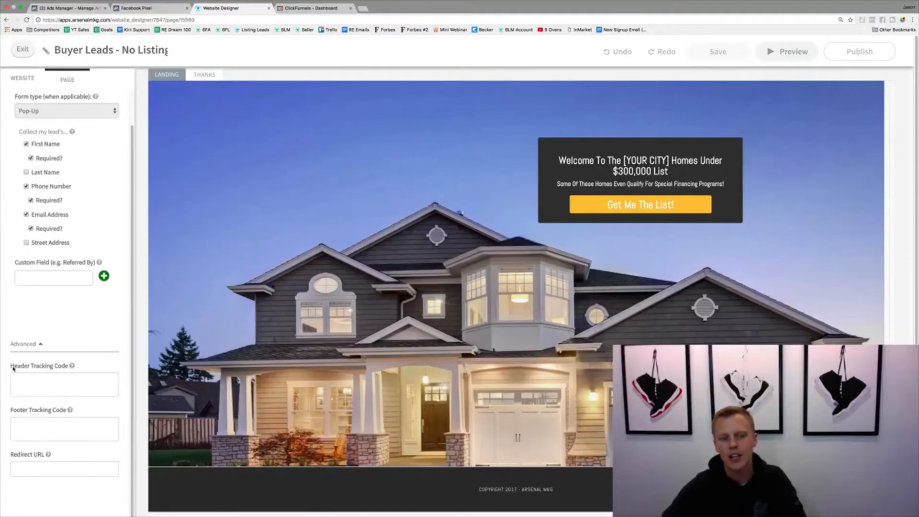
drag(14, 366, 67, 374)
click(70, 372)
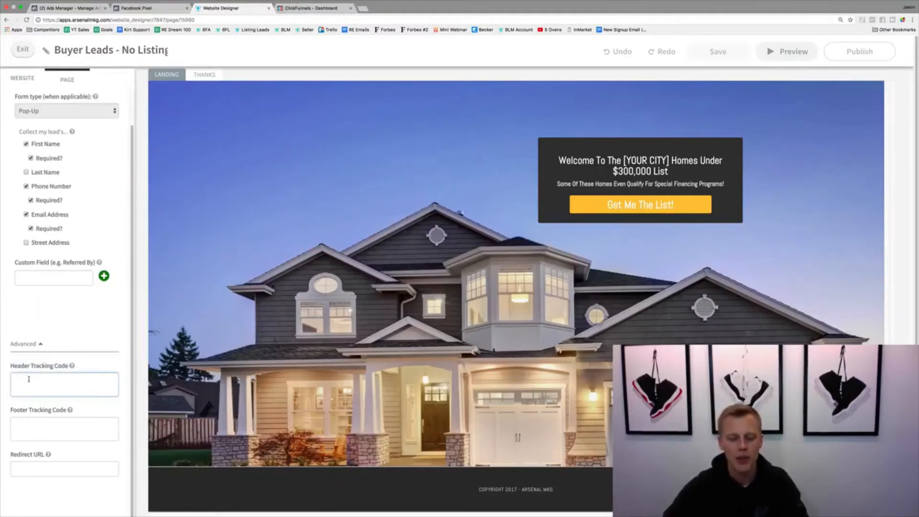
key(super+v)
scroll(40, 386, up, 1)
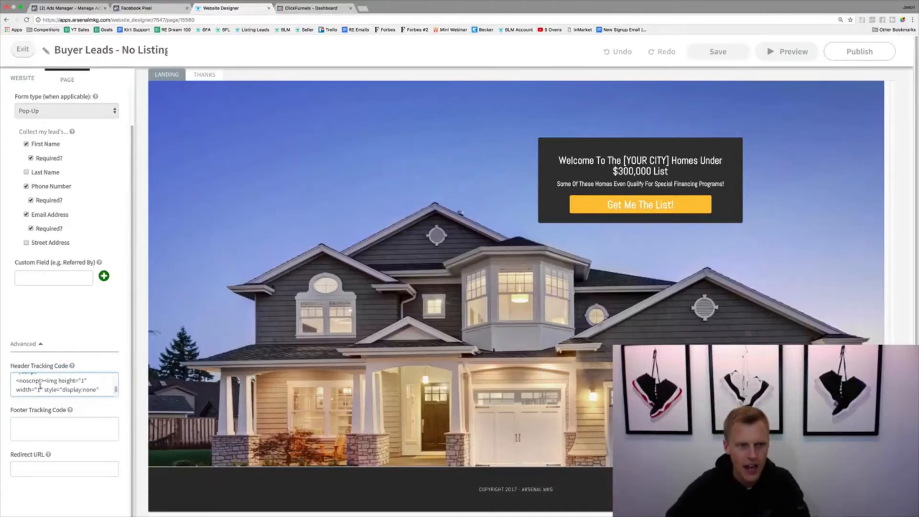
Paste the copied pixel code as the thanks page's Header Tracking Code in the advanced page settings, and publish the website
click(207, 75)
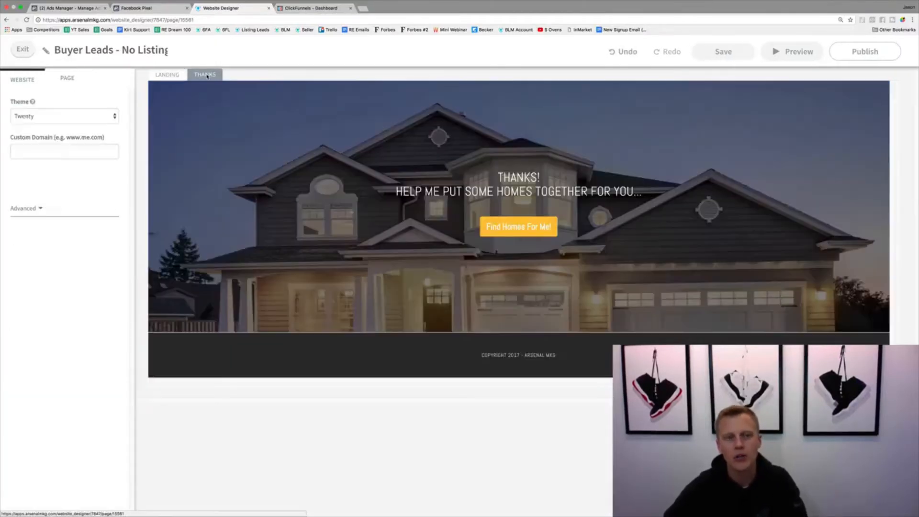
click(69, 79)
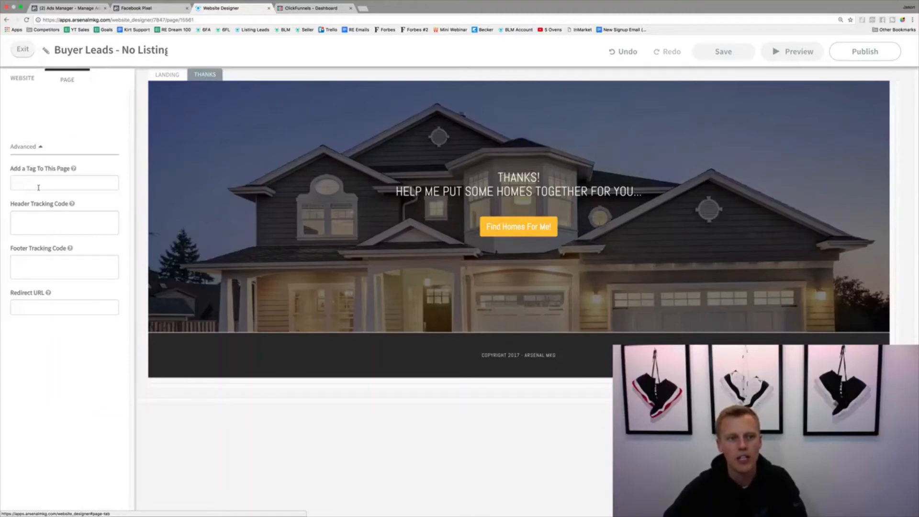
click(39, 222)
key(super+v)
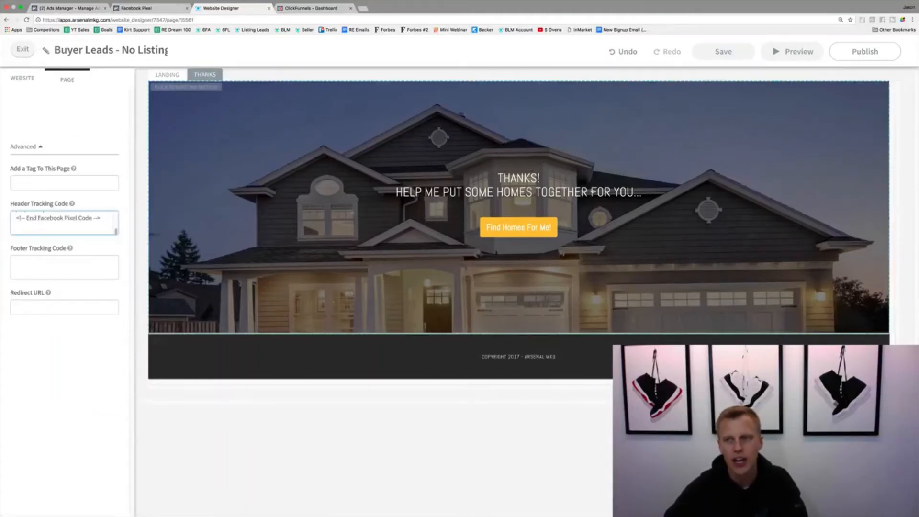
click(860, 54)
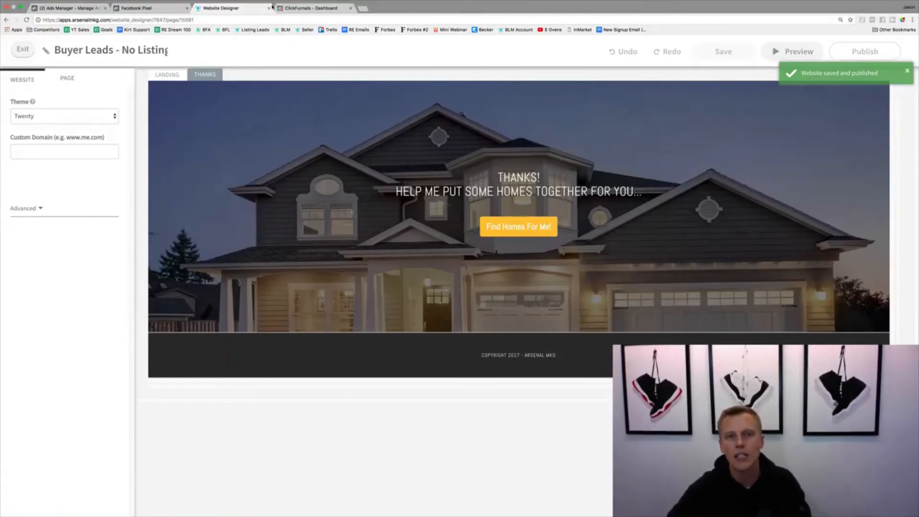
Switch to ClickFunnels and open the settings of the Testimonials funnel in the Arsenal Agency group
click(313, 16)
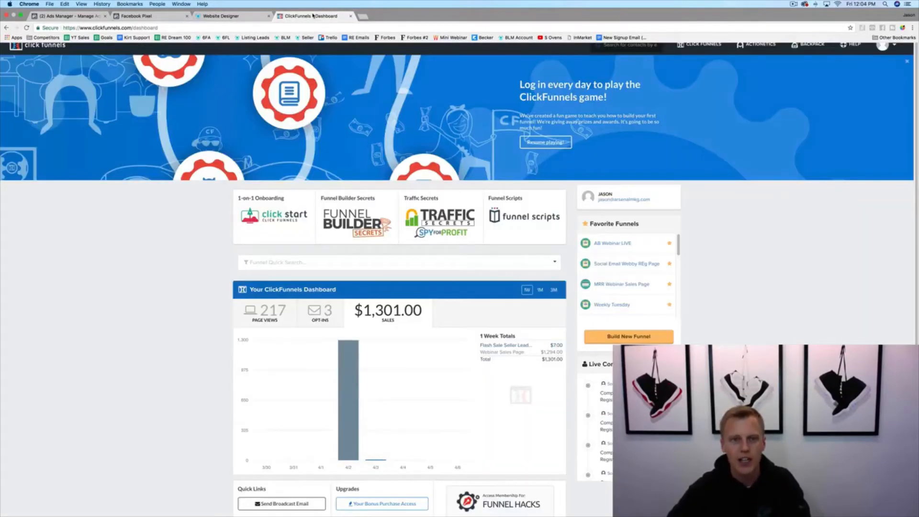
mouse_move(697, 45)
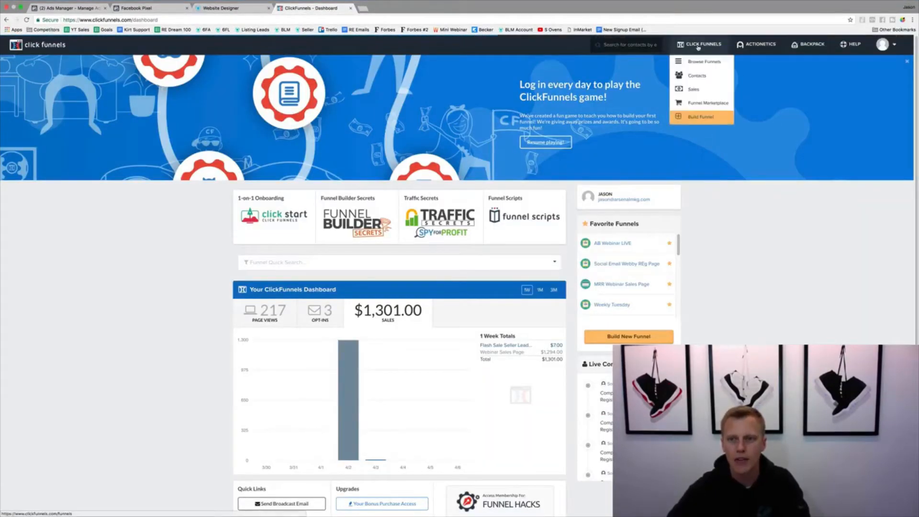
click(700, 65)
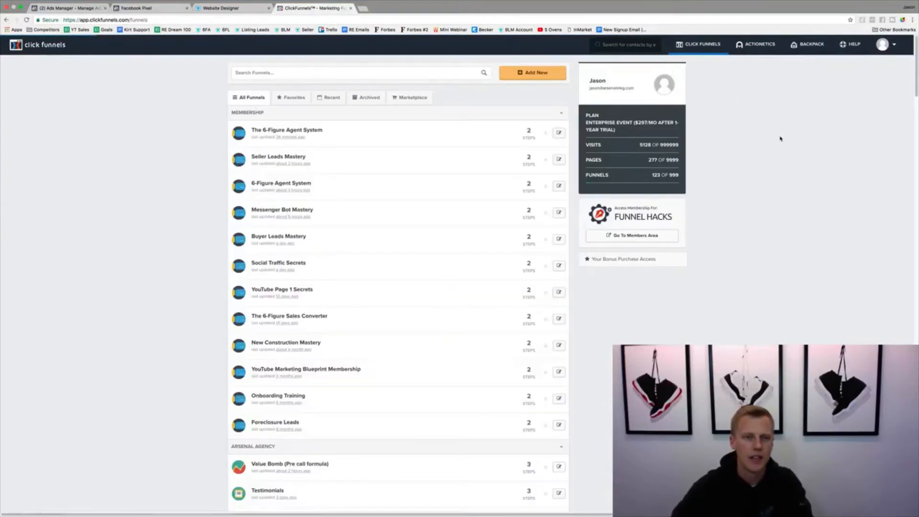
scroll(158, 281, down, 4)
scroll(158, 283, down, 1)
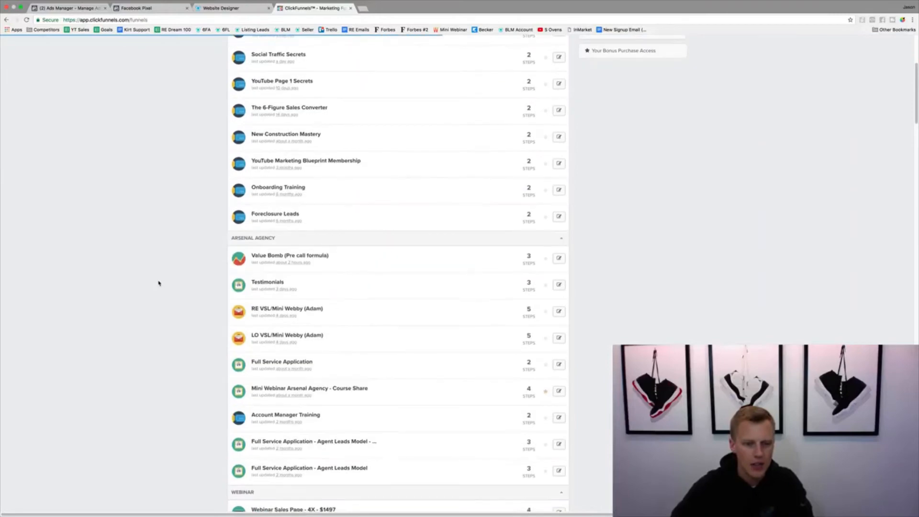
click(267, 282)
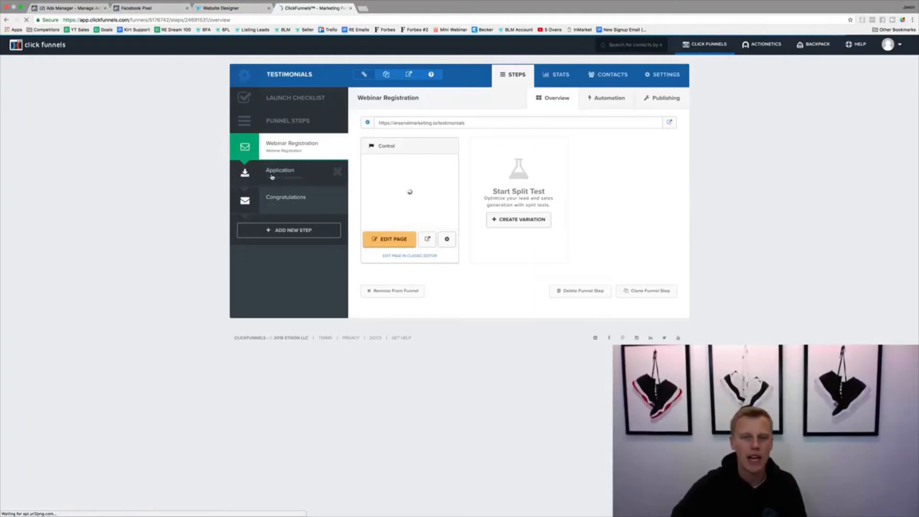
click(663, 76)
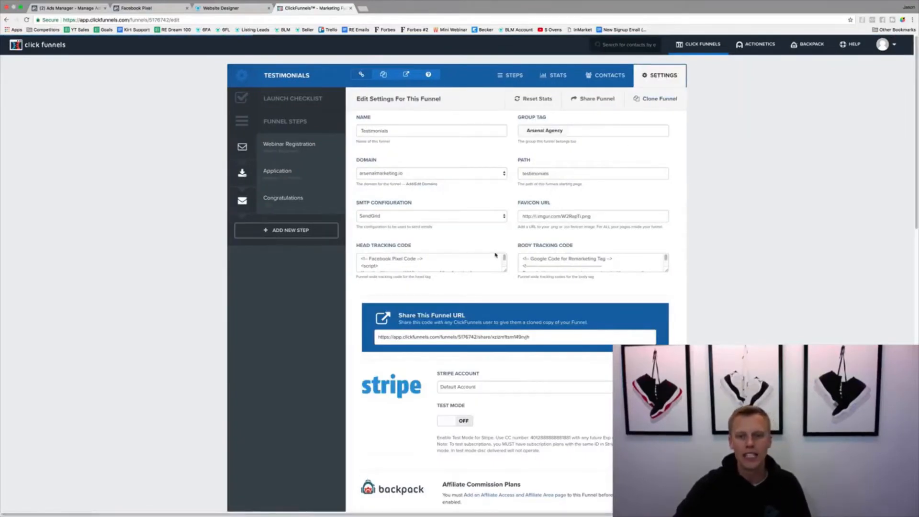
Try adding the copied Facebook pixel code below the existing code in the enlarged Head Tracking Code box, and undo the addition
drag(505, 271, 510, 429)
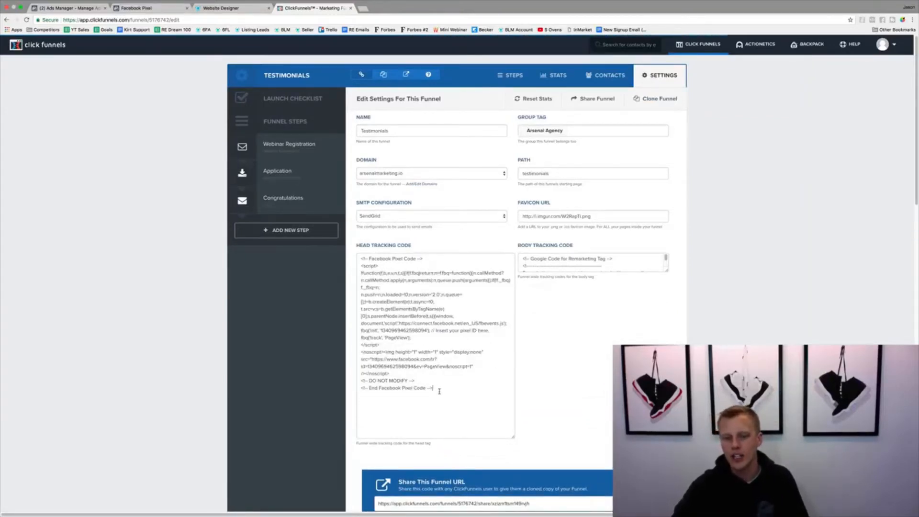
drag(433, 388, 358, 249)
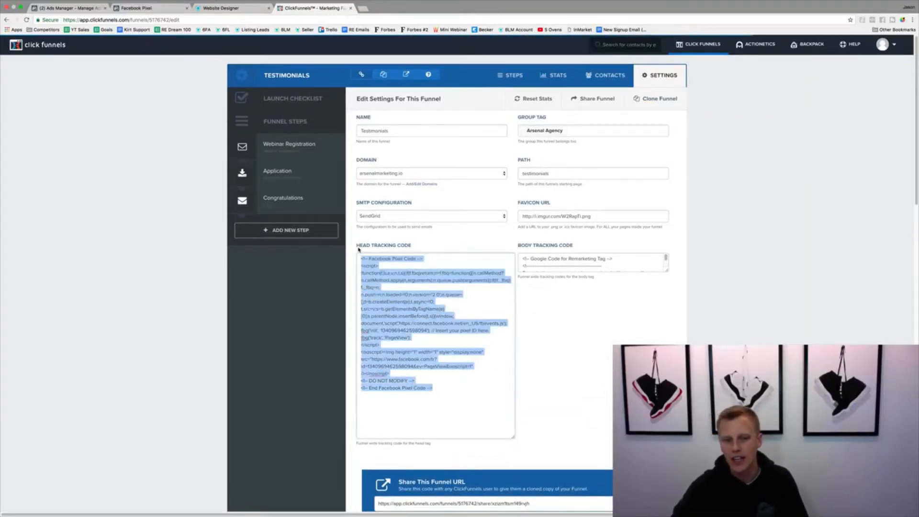
click(448, 387)
key(Return)
key(Return)
key(Return)
key(Return)
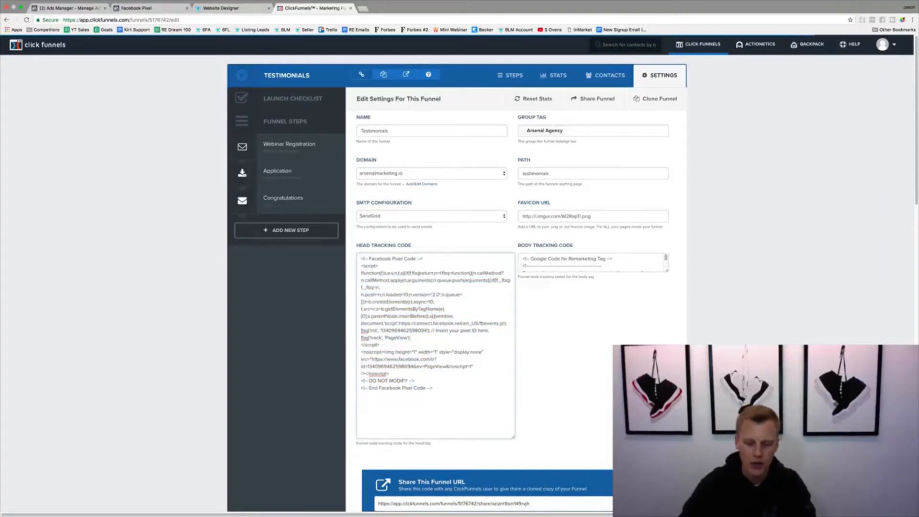
key(super+v)
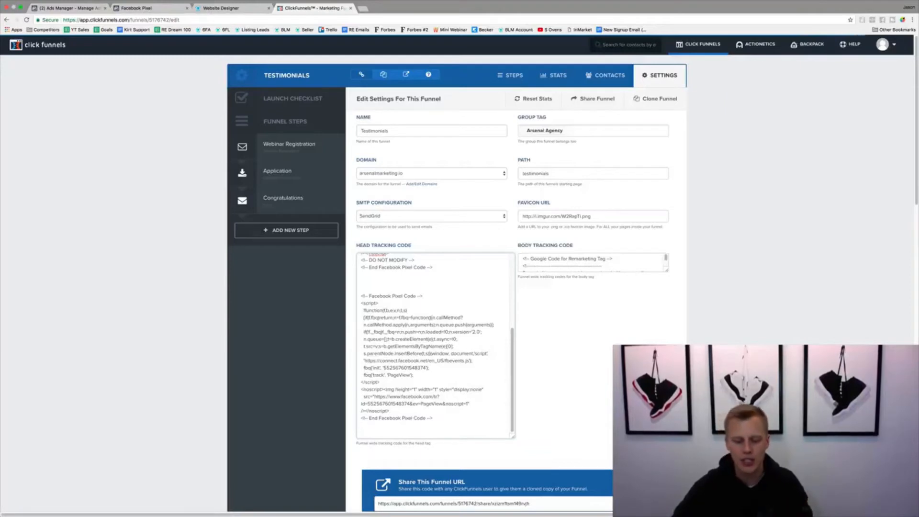
key(super+z)
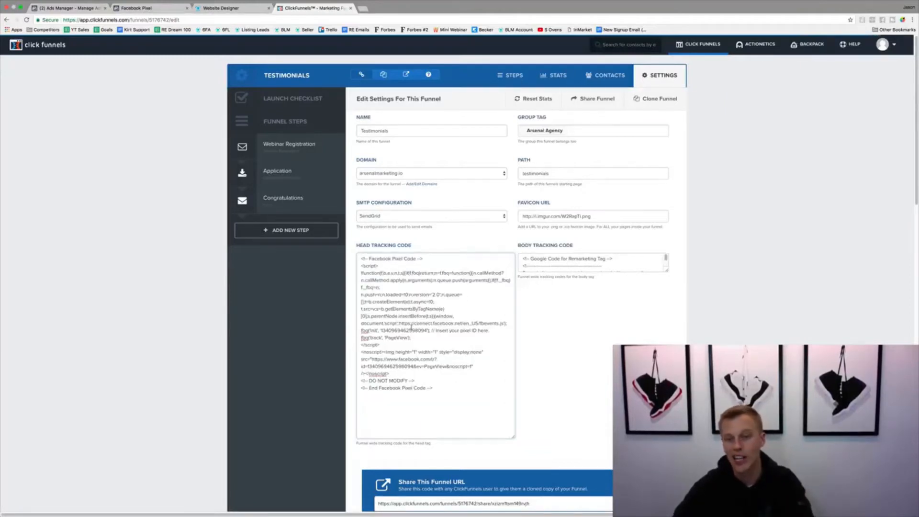
Save the Testimonials funnel's settings
scroll(615, 333, down, 20)
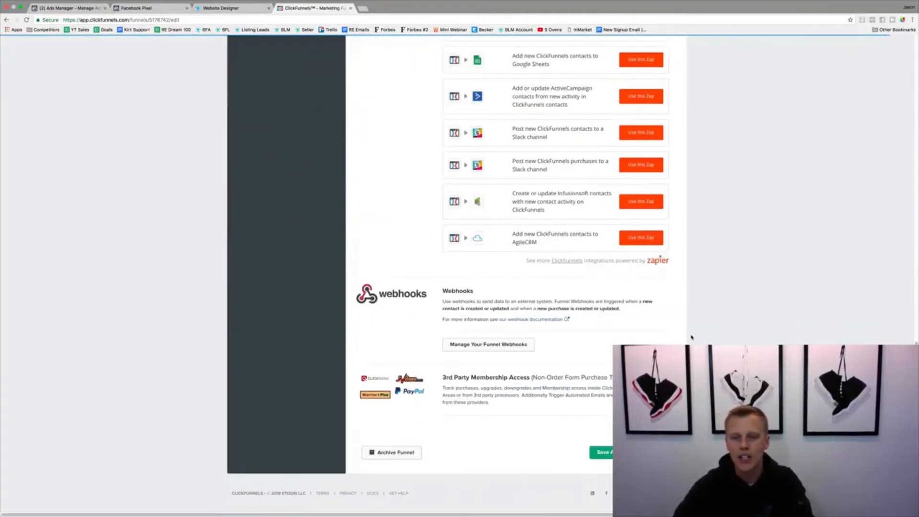
click(628, 452)
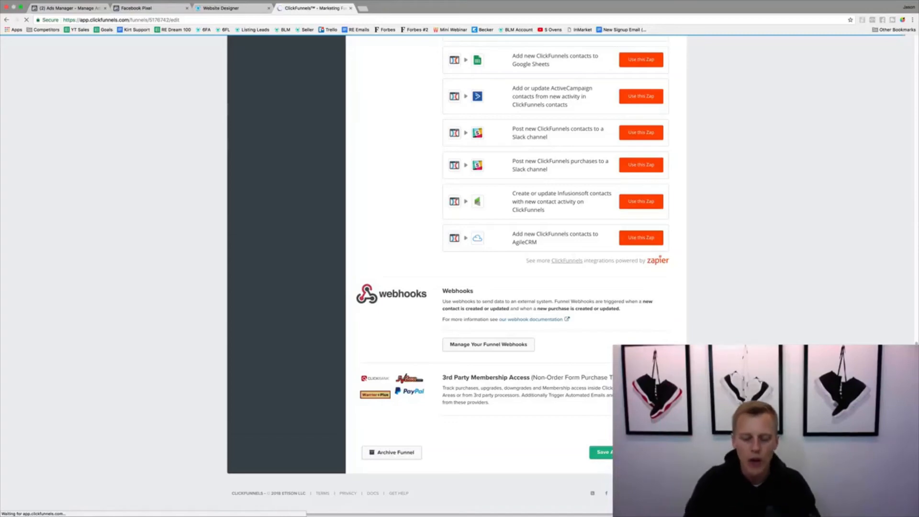
Search the web for "facebook pixel helper" in a new browser tab and open the extension's Chrome Web Store page
key(super+t)
text(facebook pixel helper)
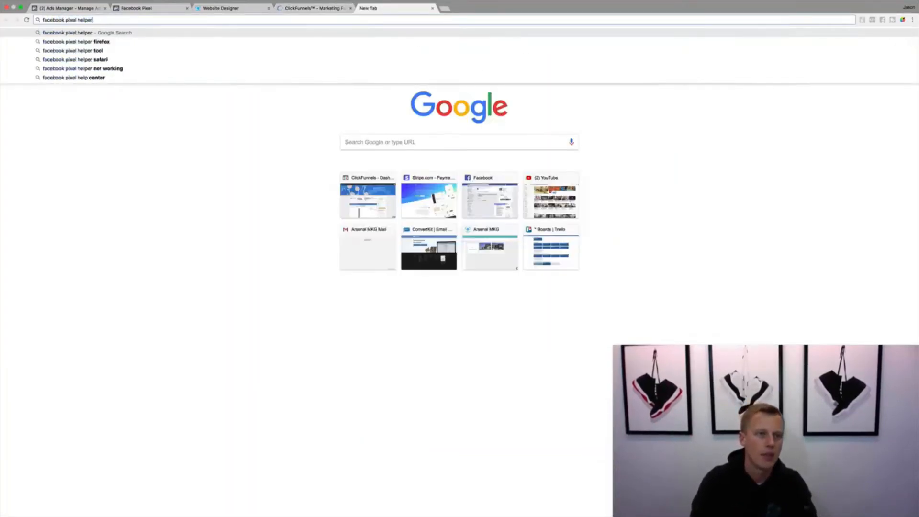
key(Return)
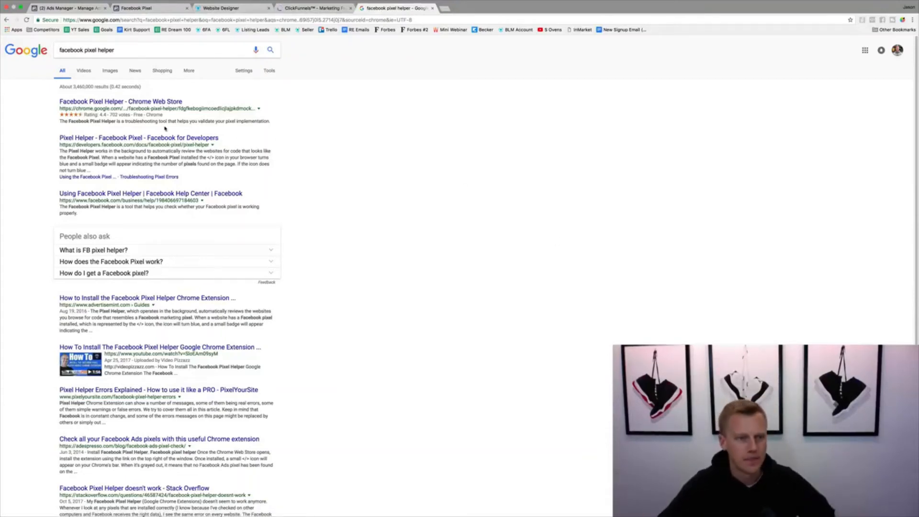
click(111, 105)
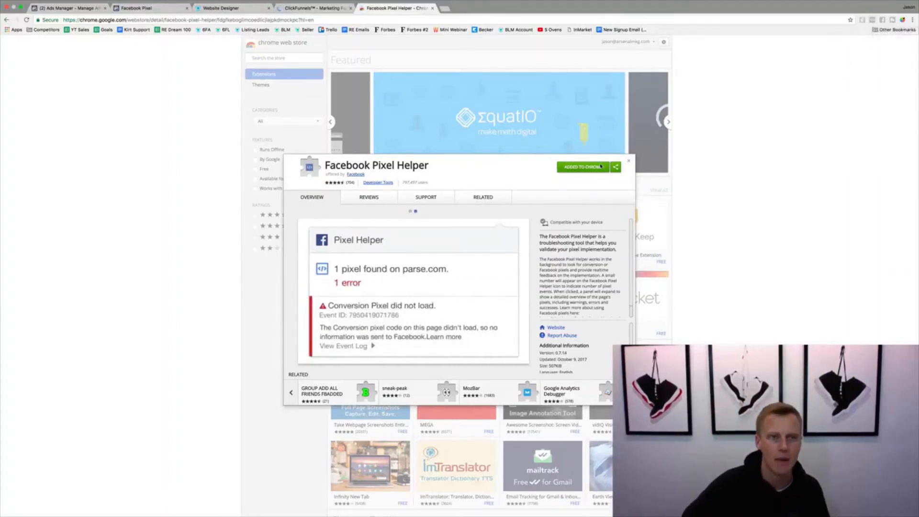
View yoursocialsystem.com/reg in a new browser tab to check its pixel, and return to the Facebook Pixel Helper page
key(ctrl+t)
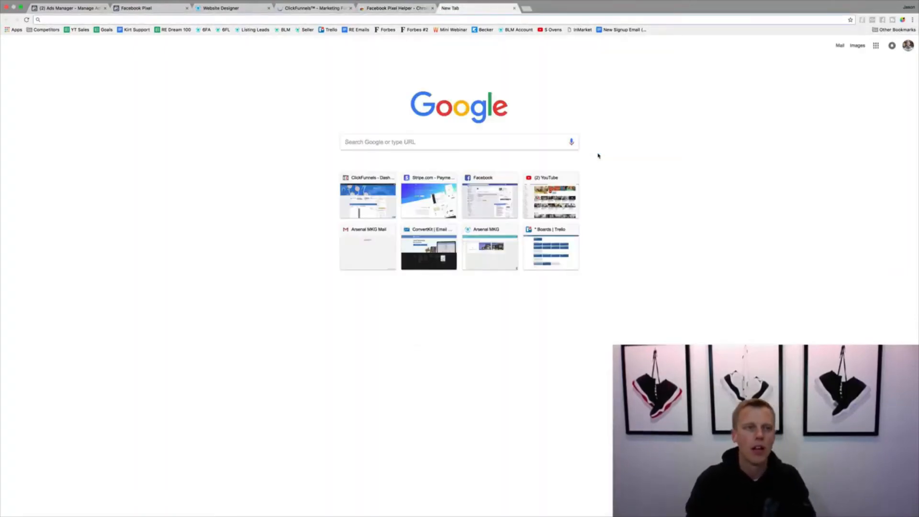
text(your)
key(Right)
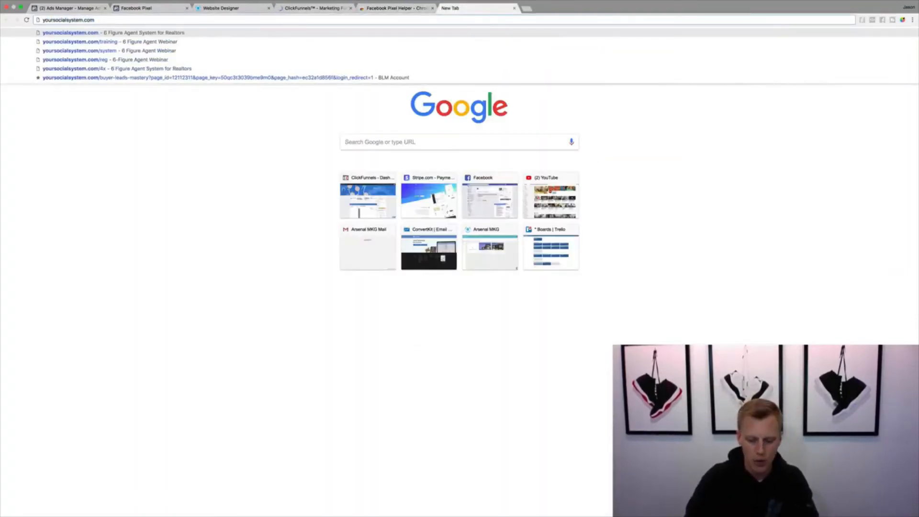
text(/reg)
key(Return)
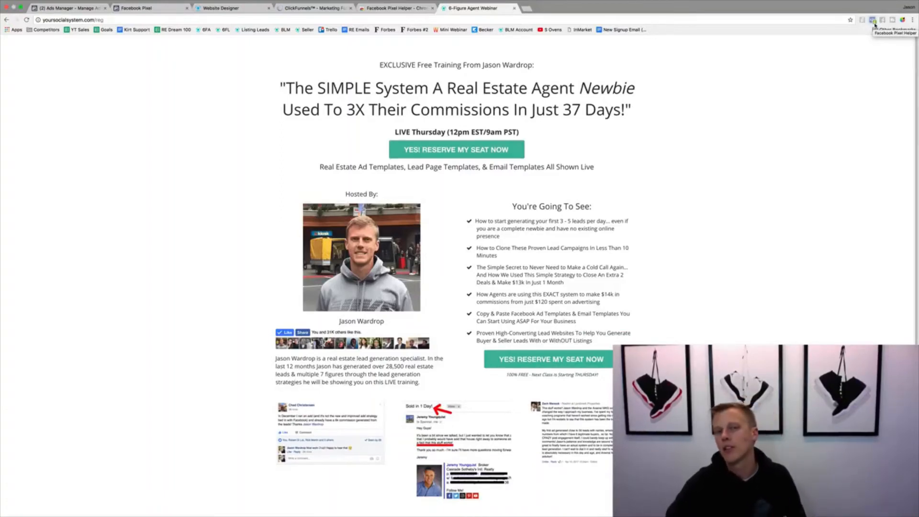
click(380, 9)
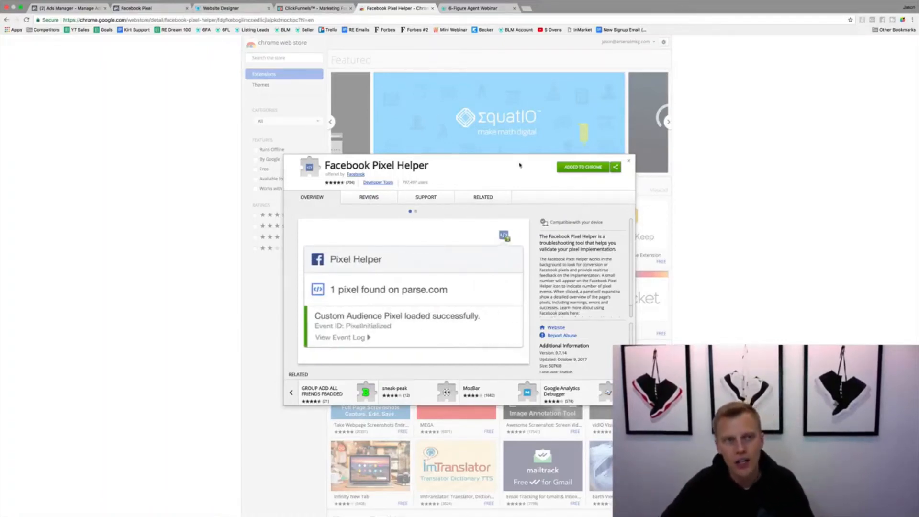
Switch to Facebook Ads Manager, search for "audience" and open the Audiences tool
click(67, 8)
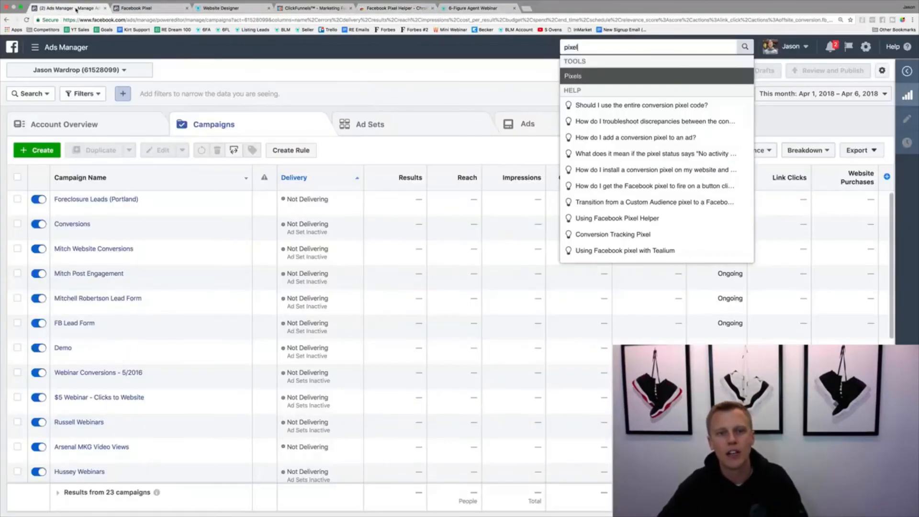
click(424, 70)
drag(582, 47, 565, 46)
text(audience)
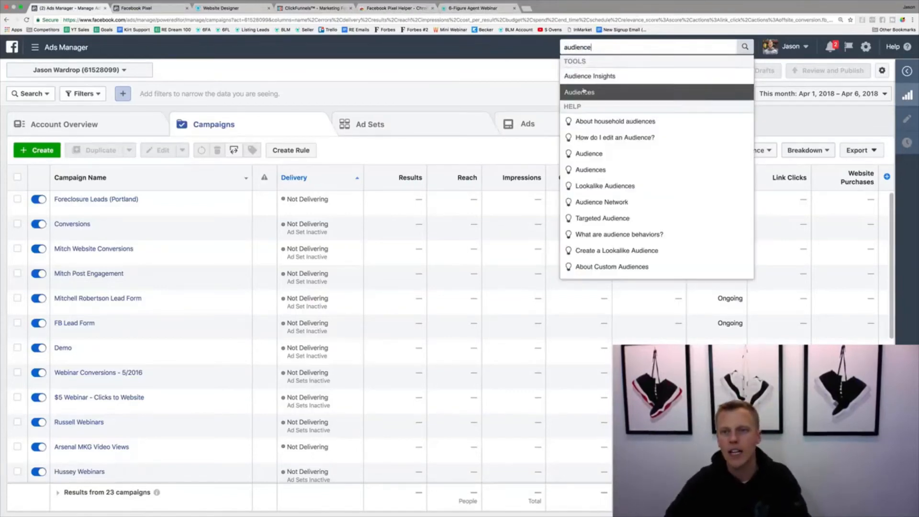
click(583, 91)
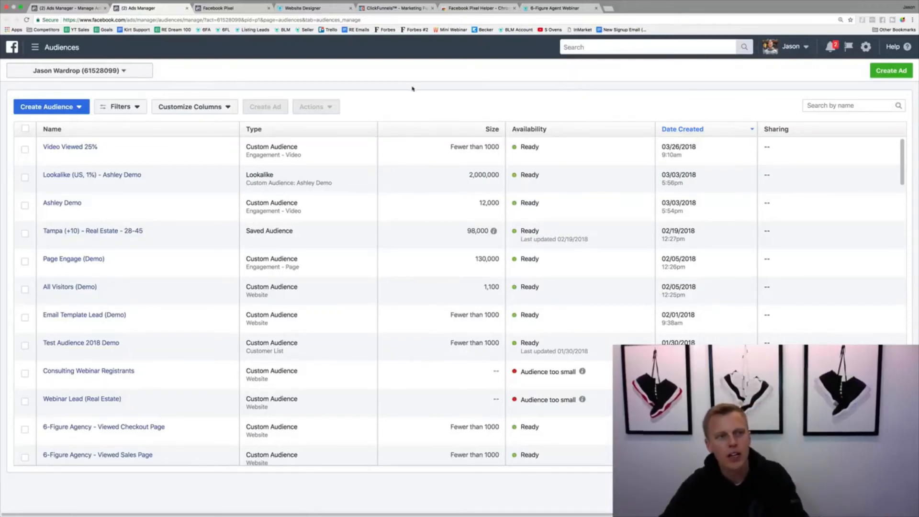
Start a website traffic custom audience of all website visitors in the past 180 days
click(73, 110)
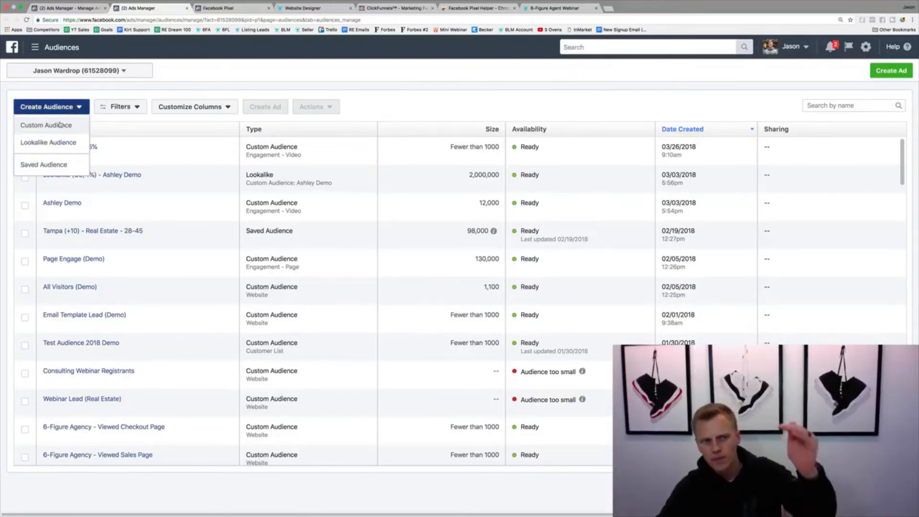
click(60, 126)
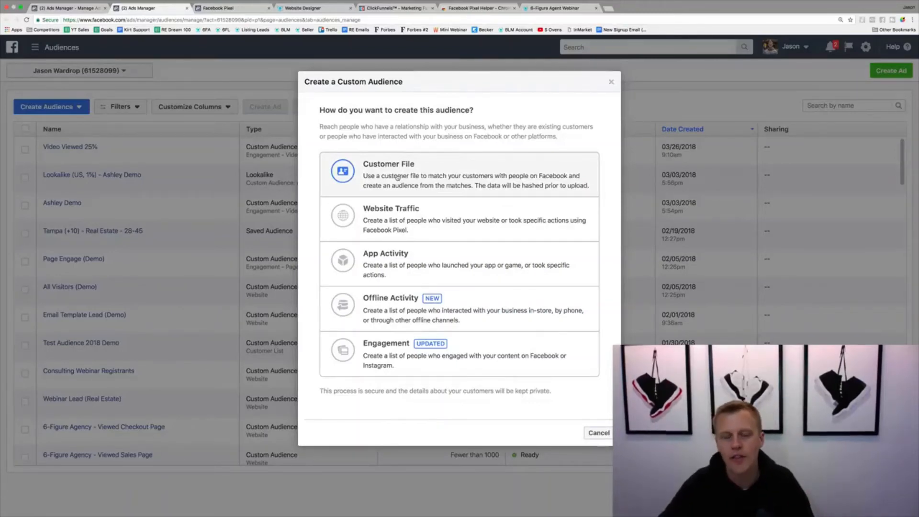
click(395, 219)
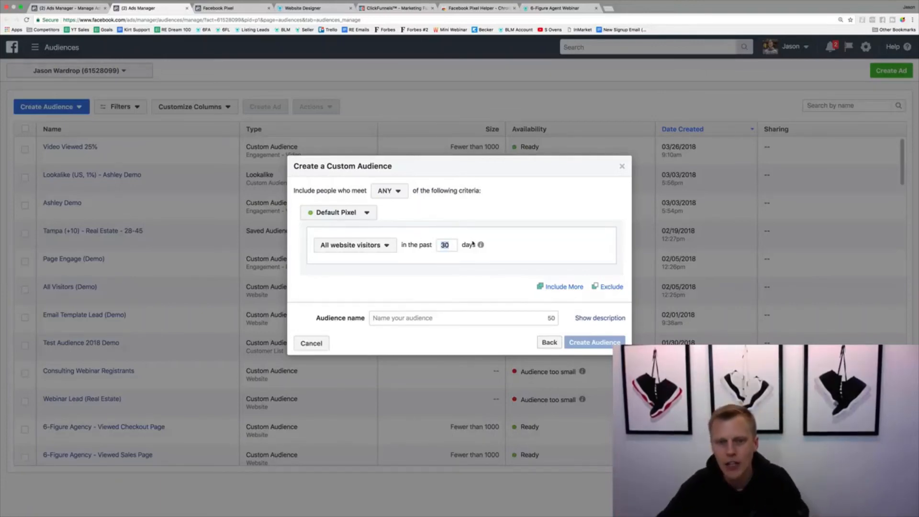
mouse_move(482, 247)
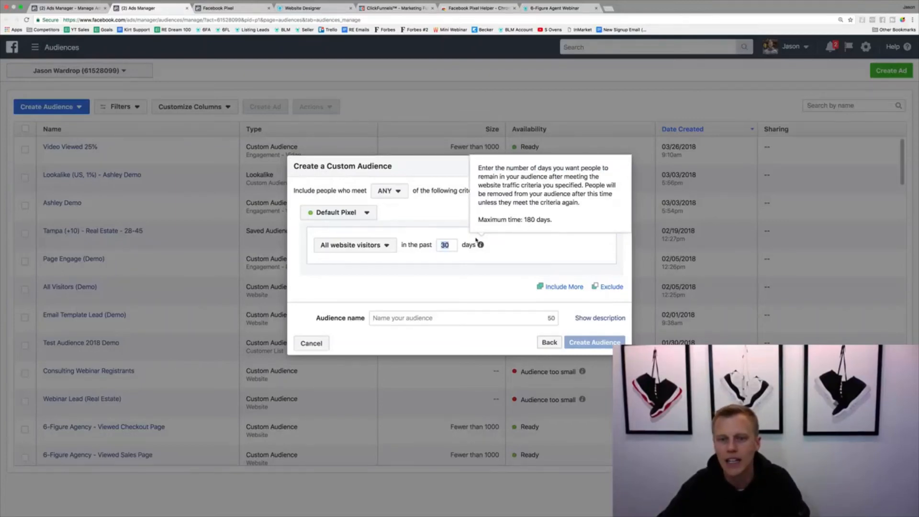
text(180)
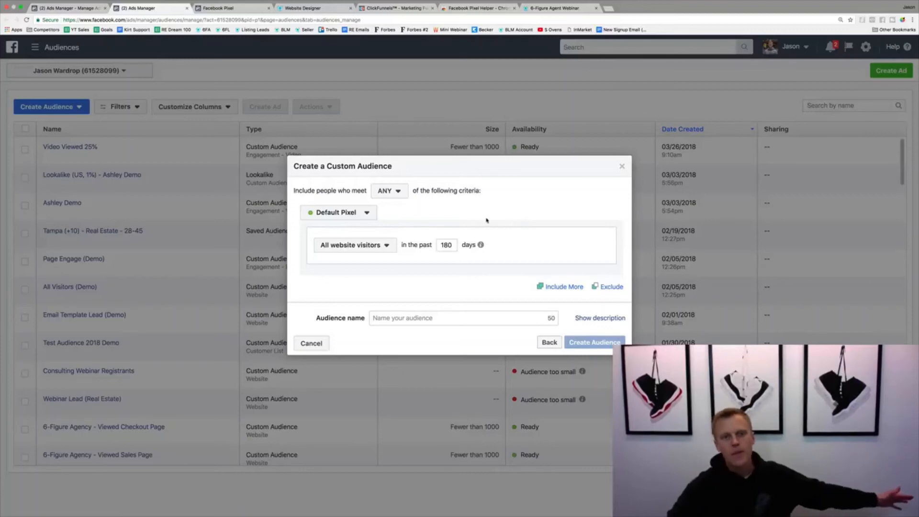
Limit the custom audience to people who visited specific web pages whose URL contains "blog"
click(386, 246)
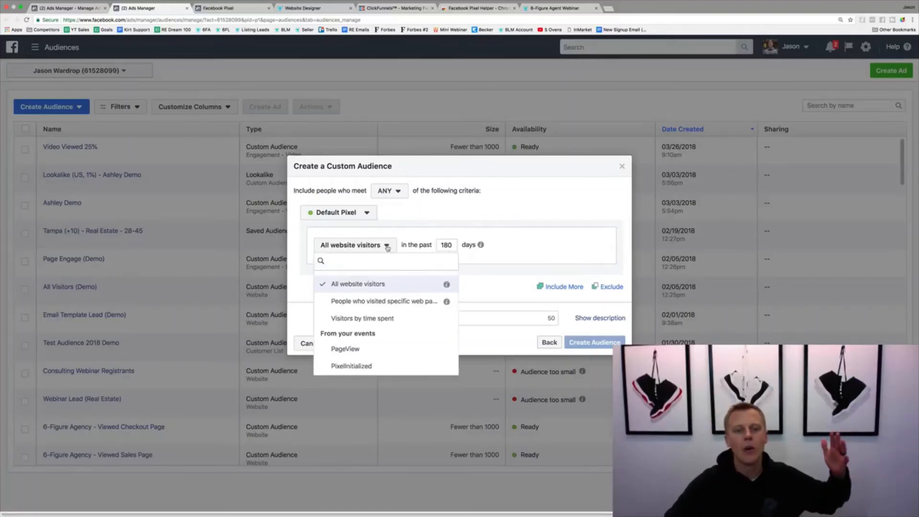
click(398, 303)
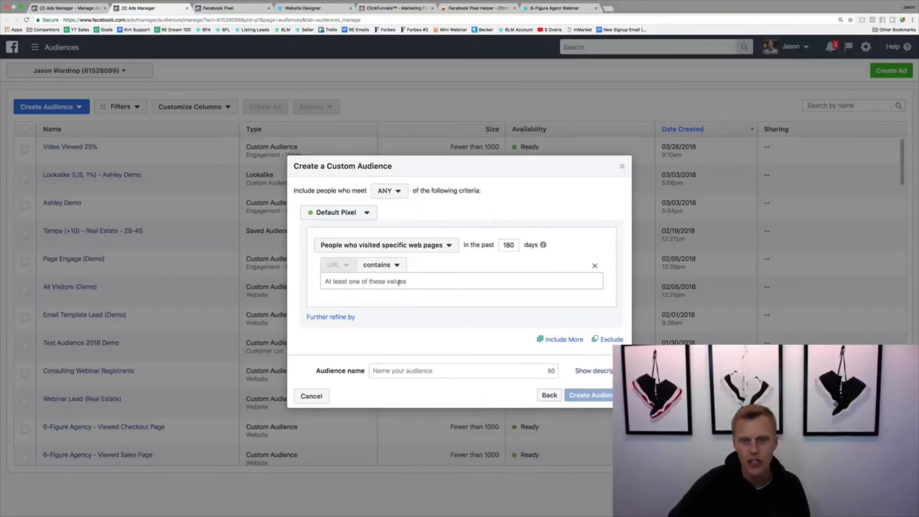
click(398, 282)
text(blog)
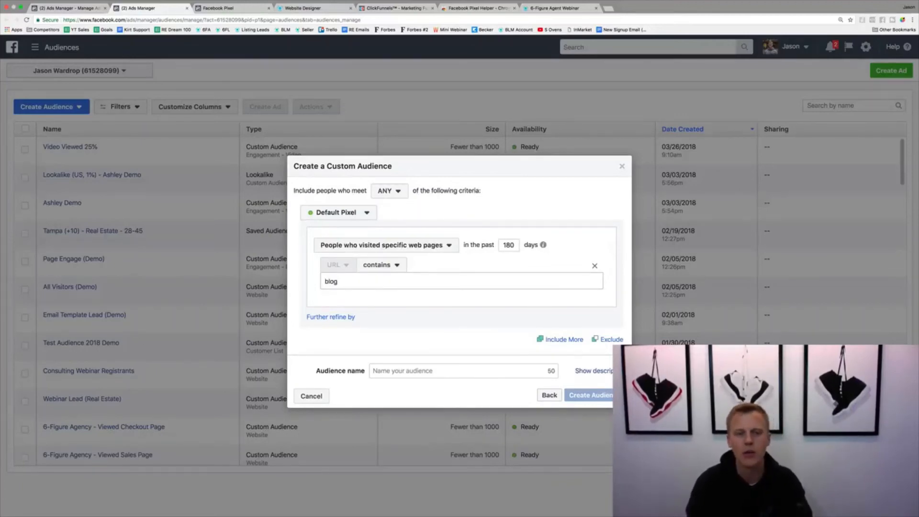
Open arsenalmkg.com/blog in a new browser tab and copy the page's URL
key(super+t)
text(ar)
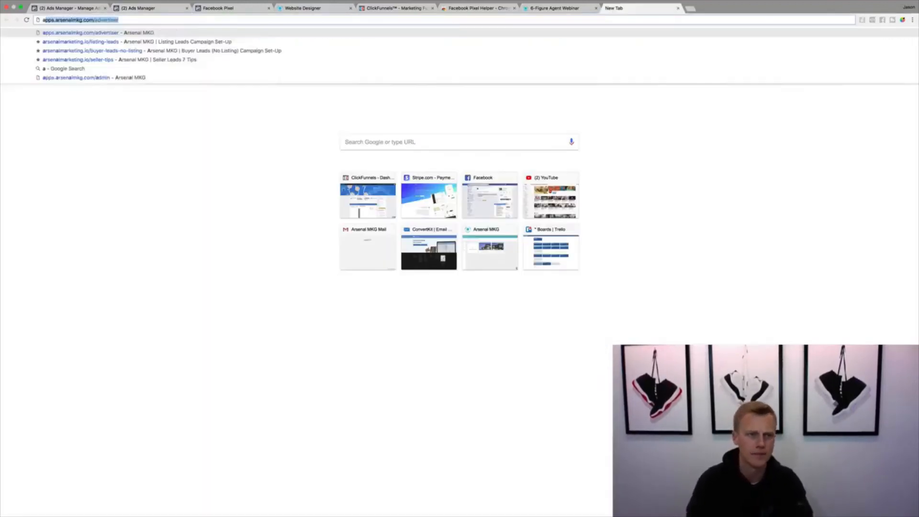
text(senalmkg.com)
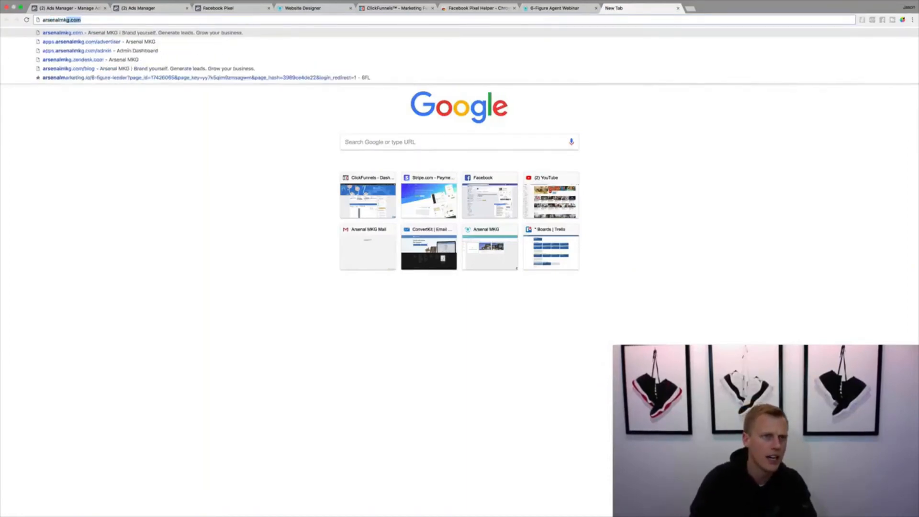
key(Return)
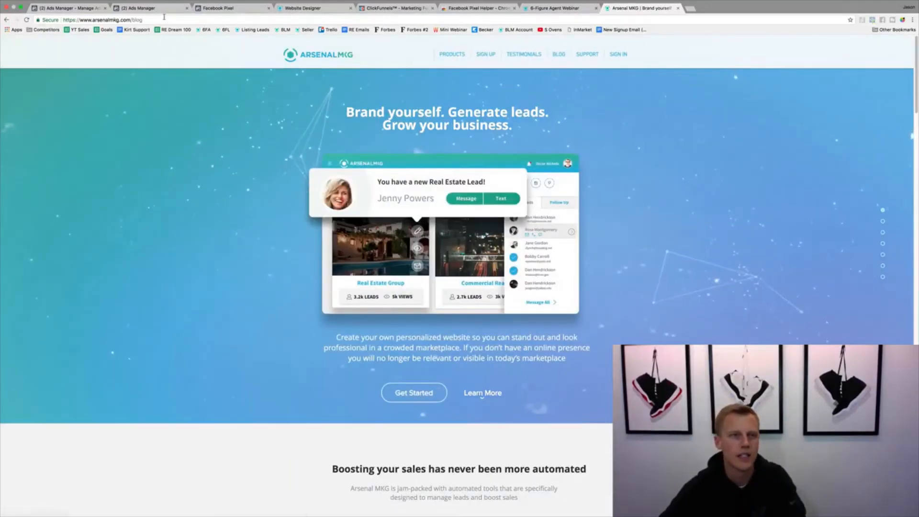
click(395, 15)
key(ctrl+c)
click(548, 11)
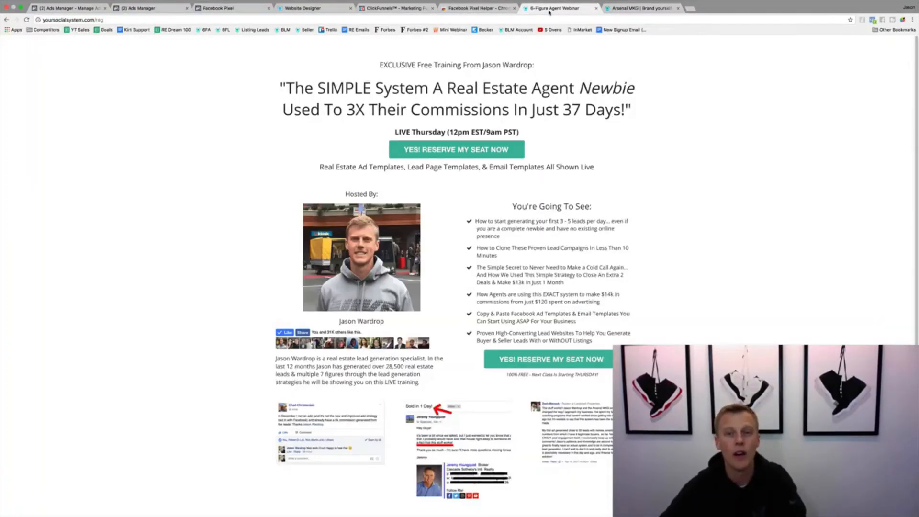
click(144, 9)
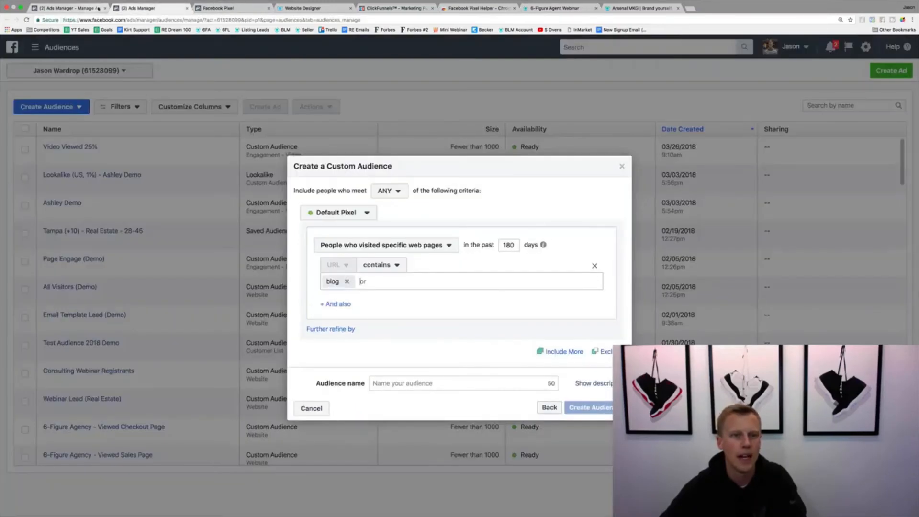
click(348, 281)
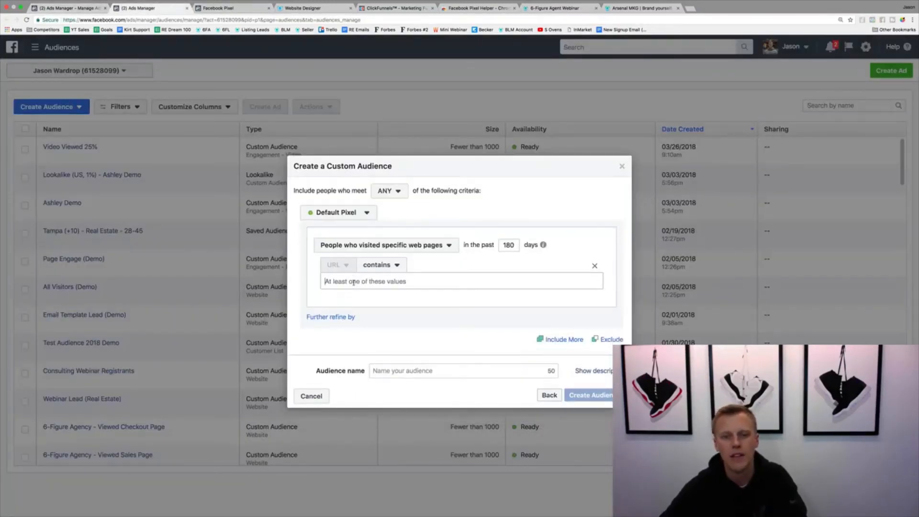
key(ctrl+v)
key(Return)
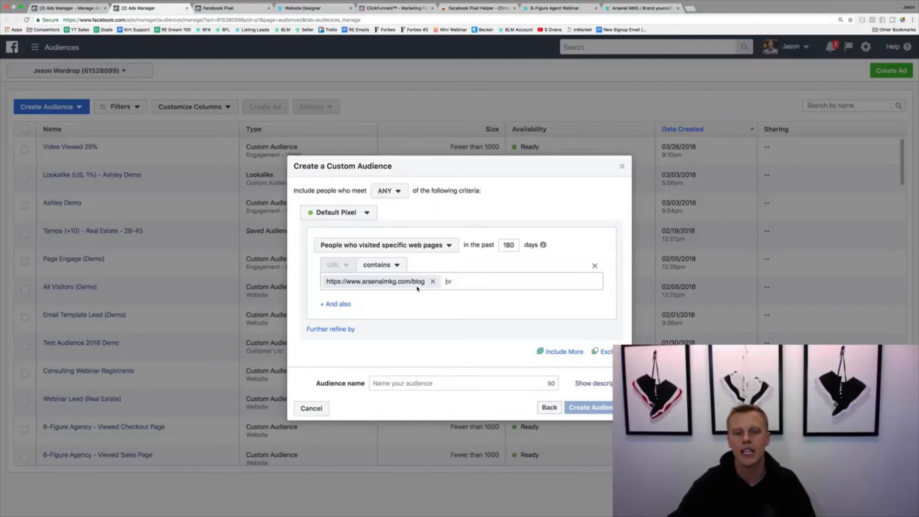
Set the audience rule back to all website visitors and name the audience "Demo All Website Visitors"
click(432, 245)
click(386, 286)
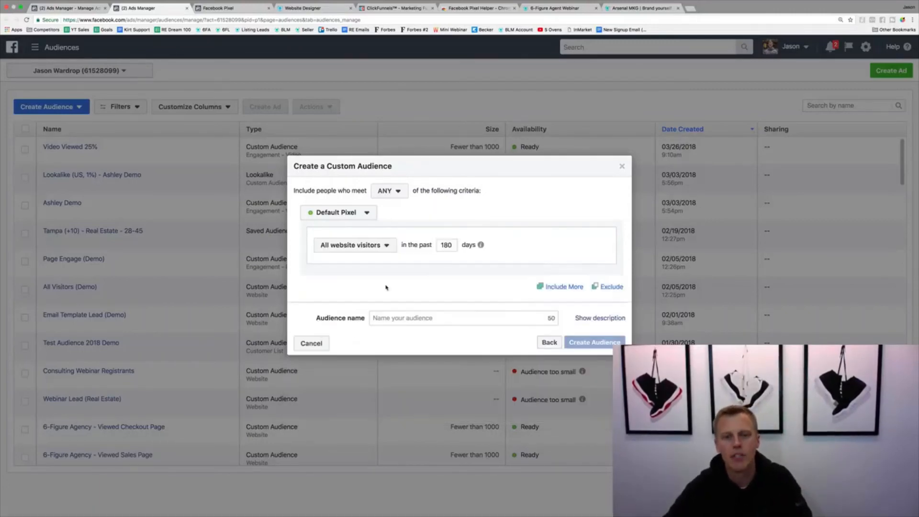
click(406, 319)
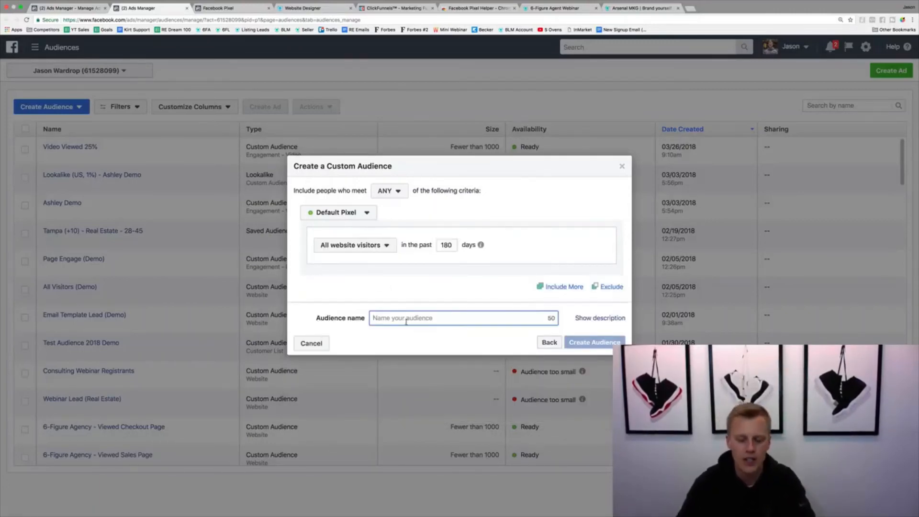
text(Demo All Website Visitors)
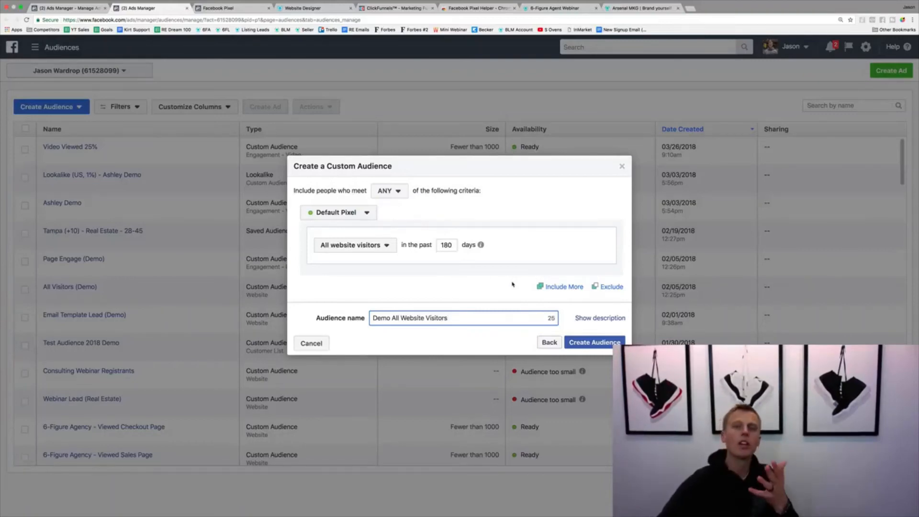
Add a second inclusion rule, view its visitor criteria options, and remove the rule again
click(554, 288)
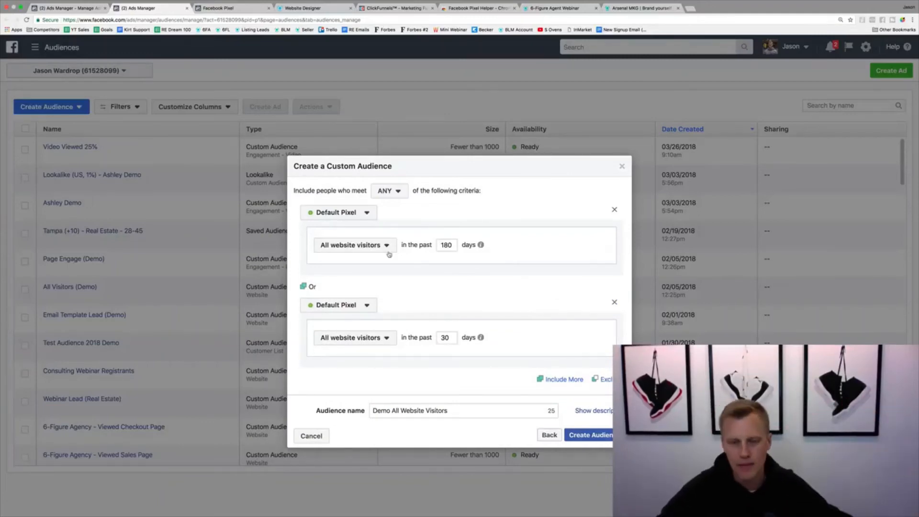
click(374, 246)
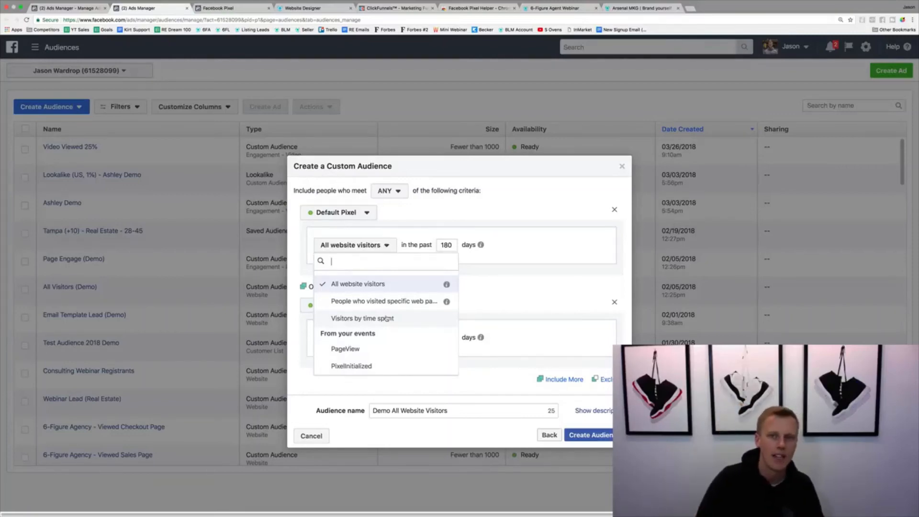
click(529, 288)
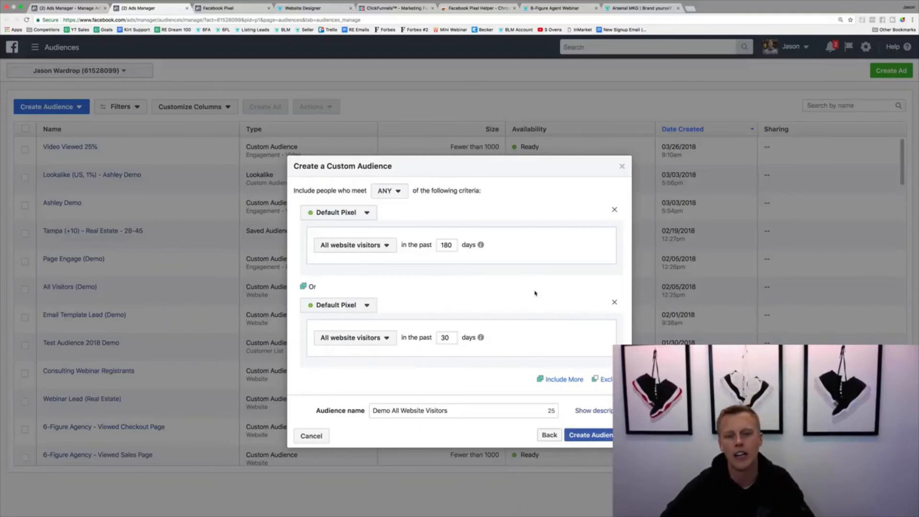
click(614, 302)
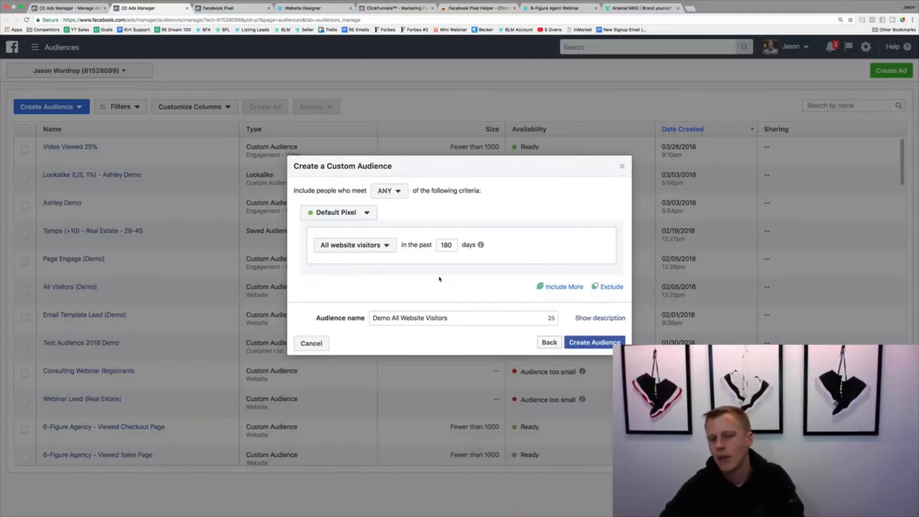
Add an exclusion rule for people who visited specific web pages, and remove it again
click(610, 287)
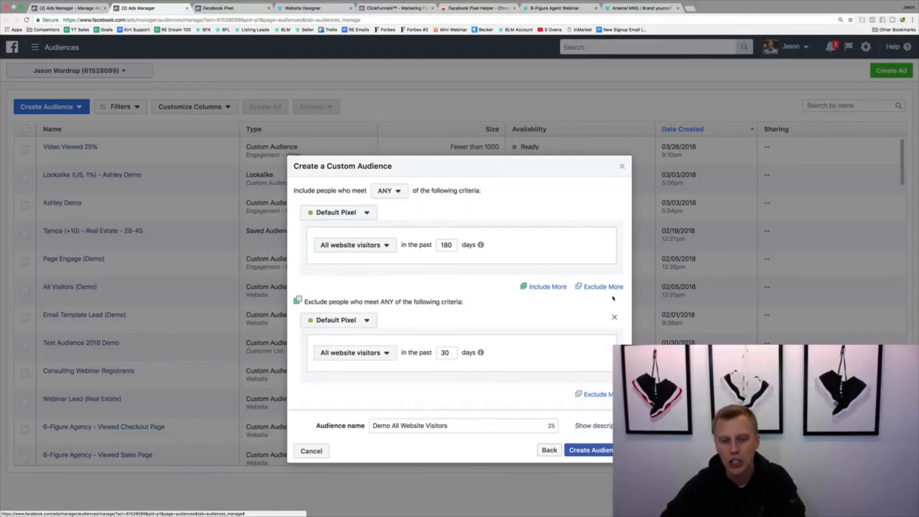
click(376, 354)
click(383, 409)
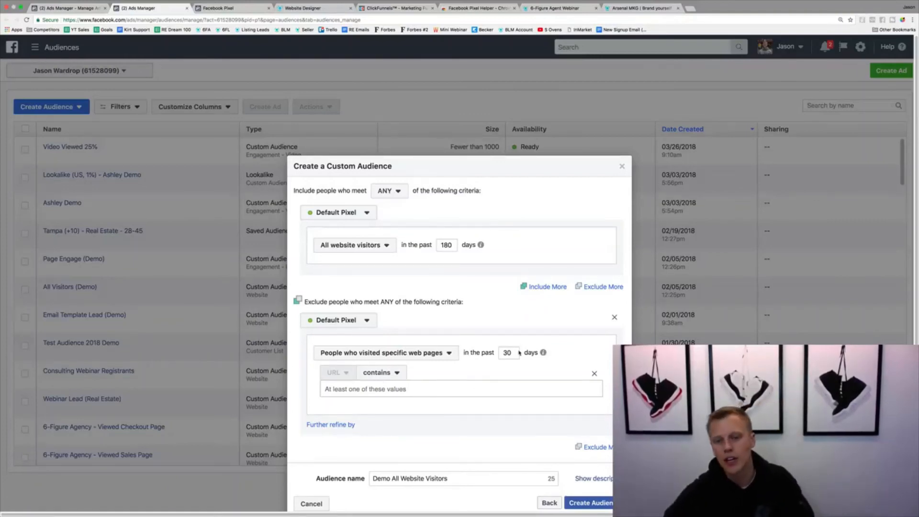
click(613, 318)
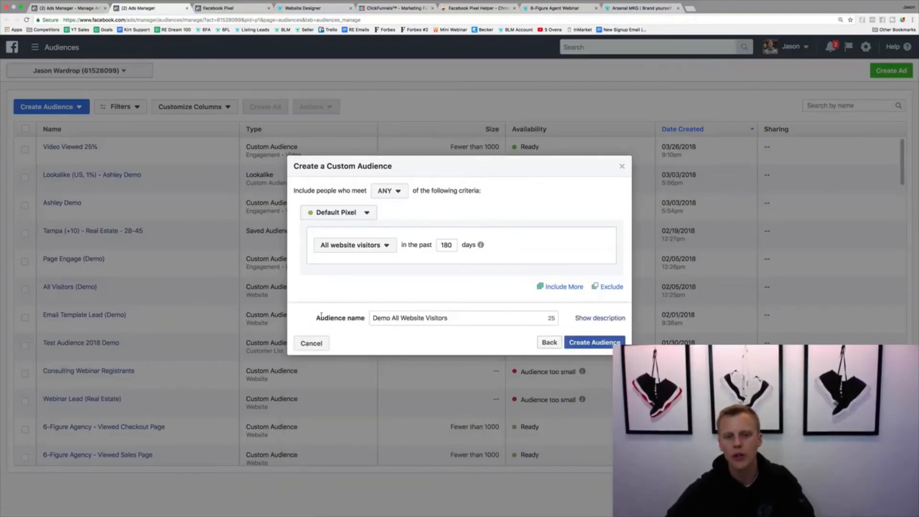
Create the Demo All Website Visitors custom audience and go to the Ads Manager campaign list
click(603, 342)
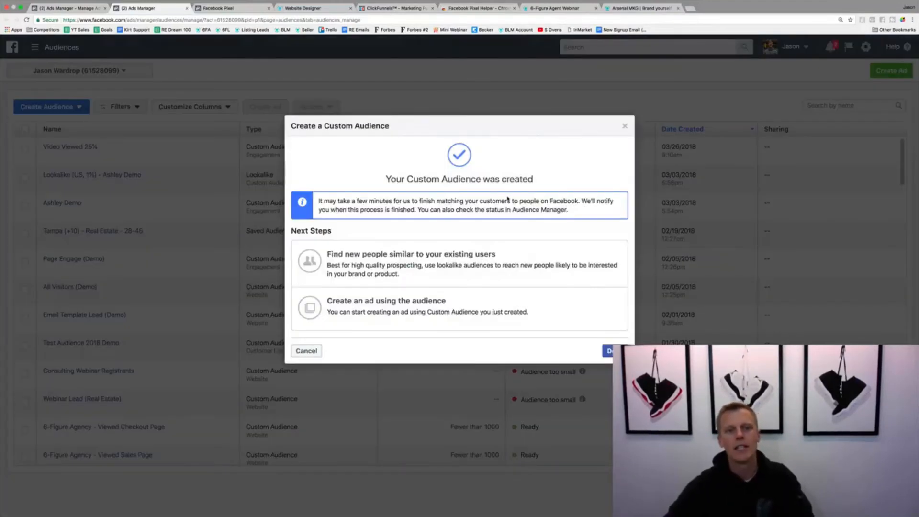
click(622, 350)
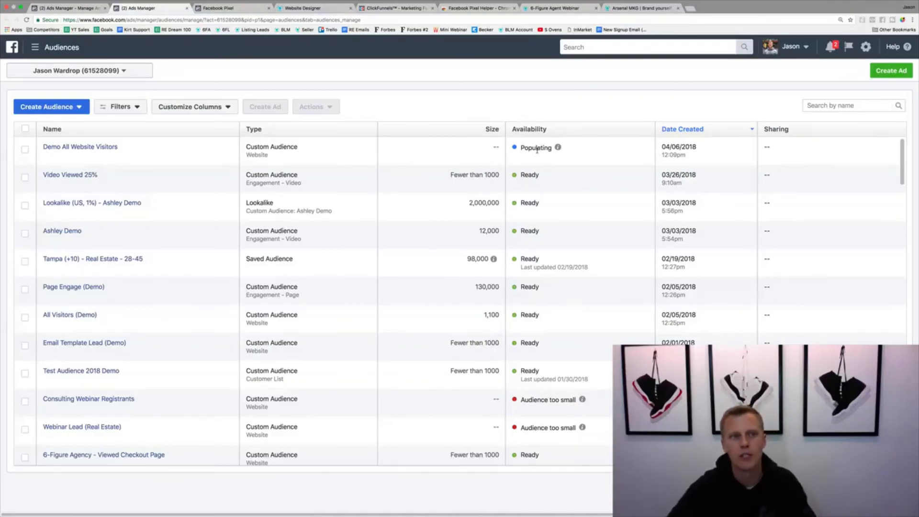
click(78, 53)
click(48, 103)
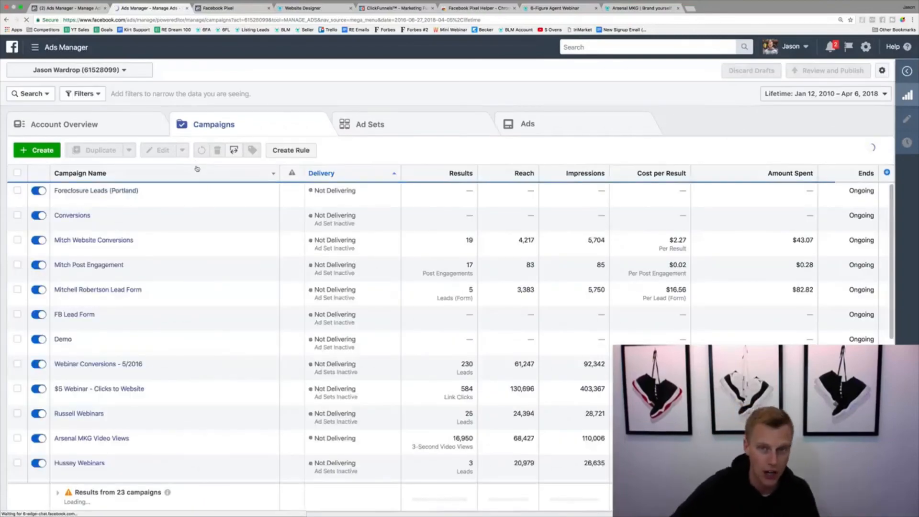
Create a new campaign with the Traffic objective, name it "Traffic (Demo)", and continue to the ad set
click(36, 151)
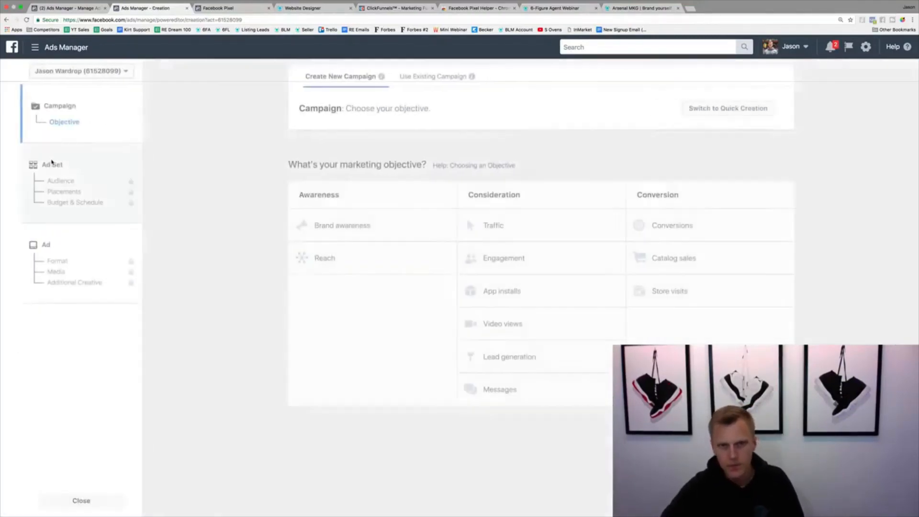
click(504, 229)
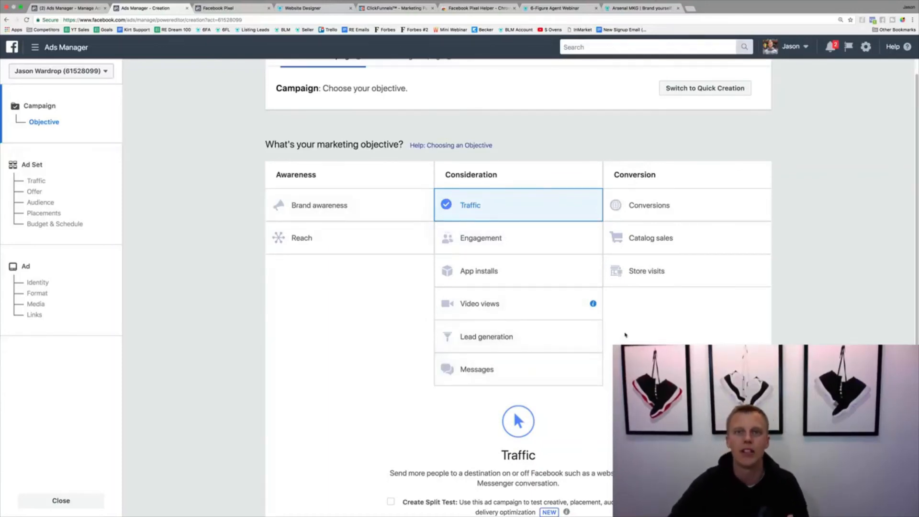
scroll(625, 334, down, 3)
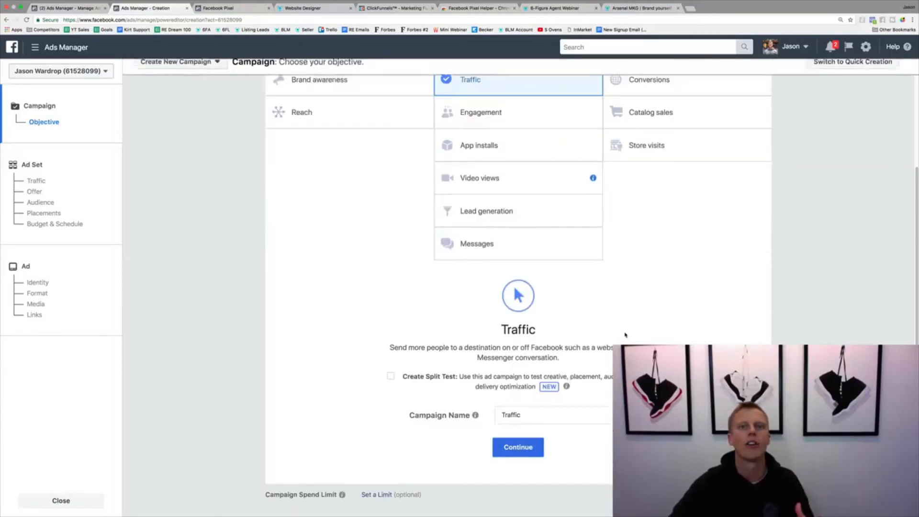
click(540, 415)
text((Demo))
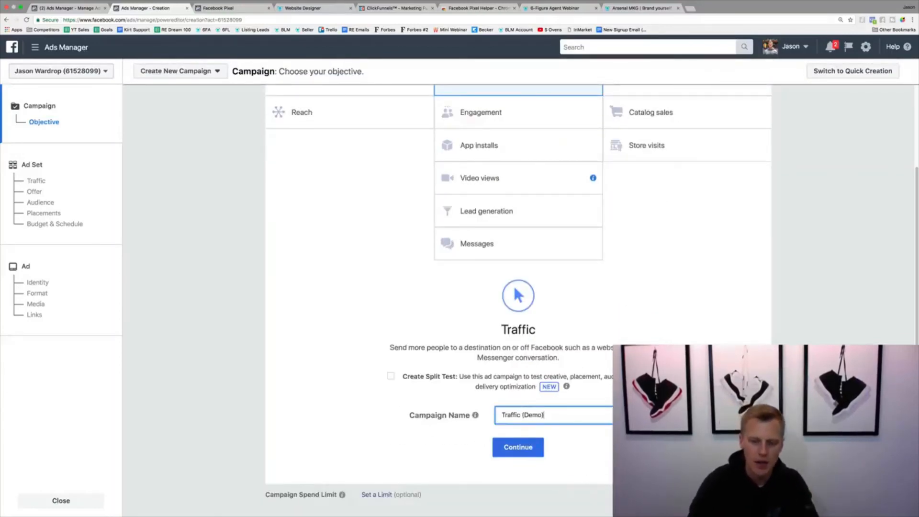
click(518, 447)
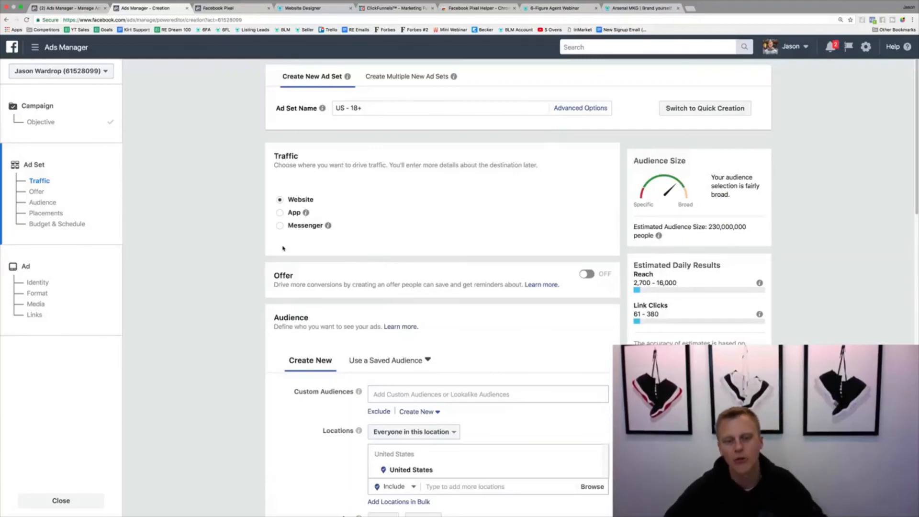
Target the ad set at the Demo All Website Visitors custom audience
scroll(282, 252, down, 5)
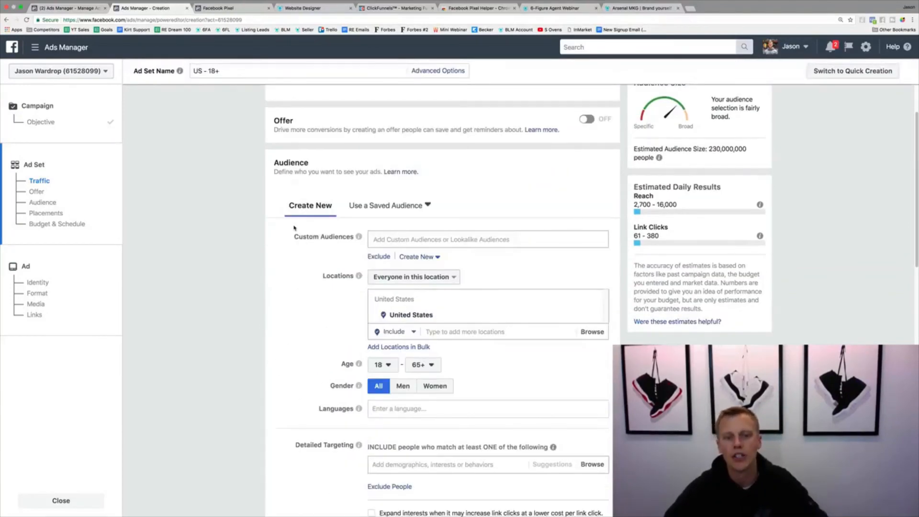
click(407, 242)
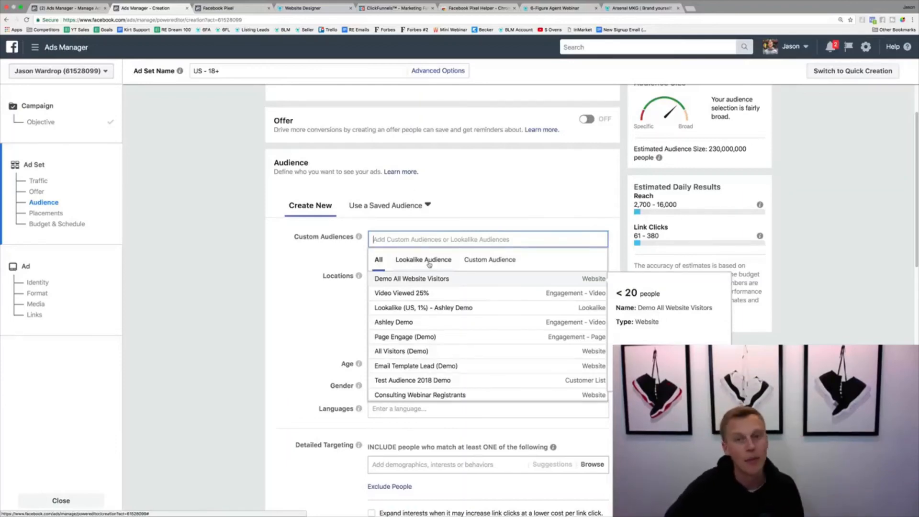
click(486, 262)
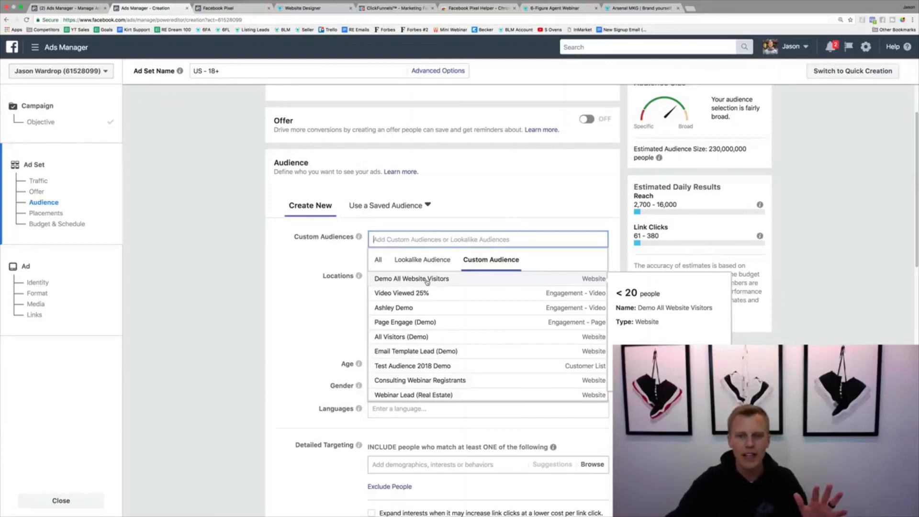
click(427, 280)
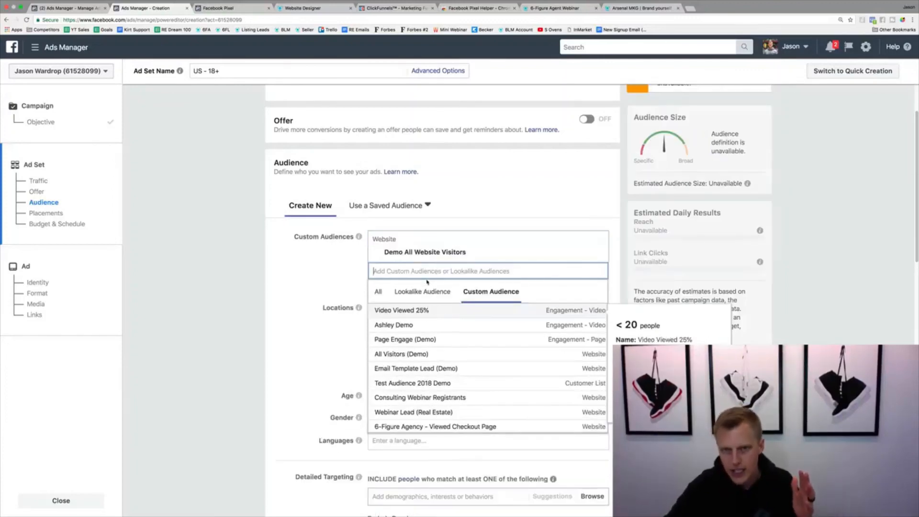
click(290, 291)
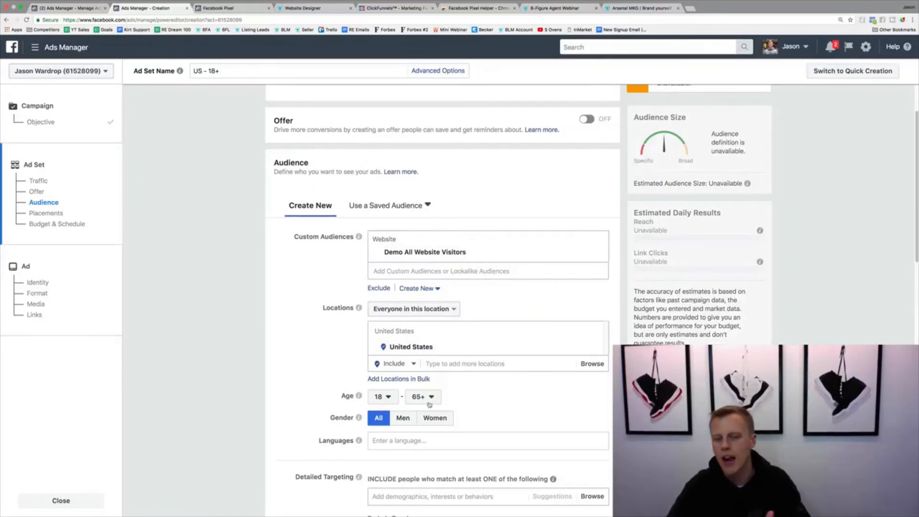
Set the ad set's daily budget to $5.00
scroll(365, 456, down, 2)
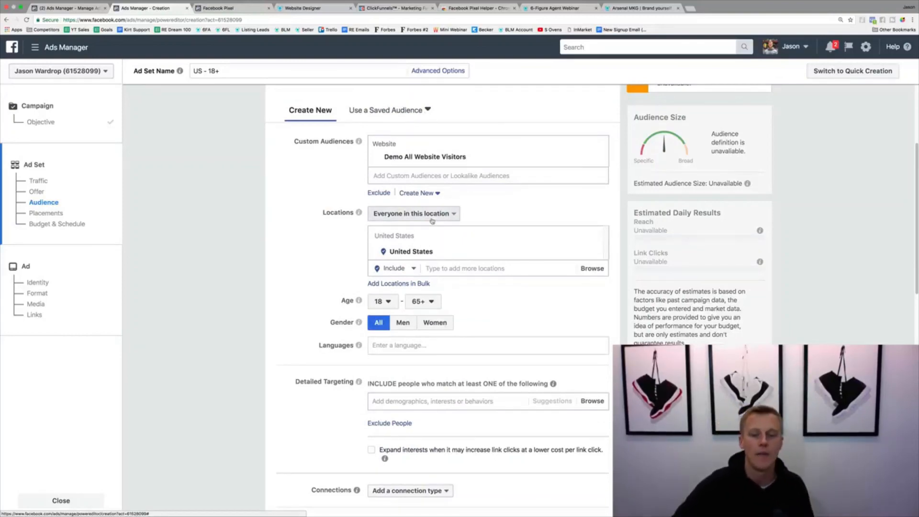
scroll(412, 229, down, 6)
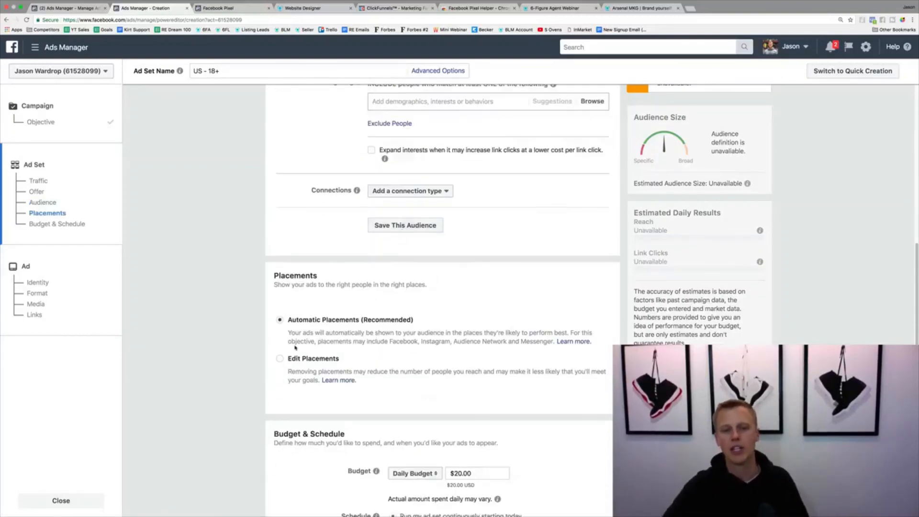
scroll(301, 330, down, 2)
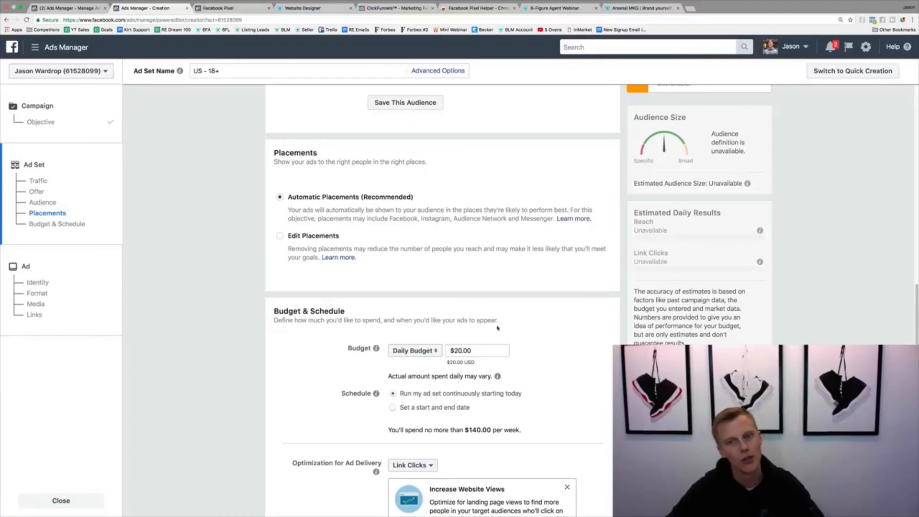
scroll(495, 318, down, 1)
scroll(496, 316, down, 5)
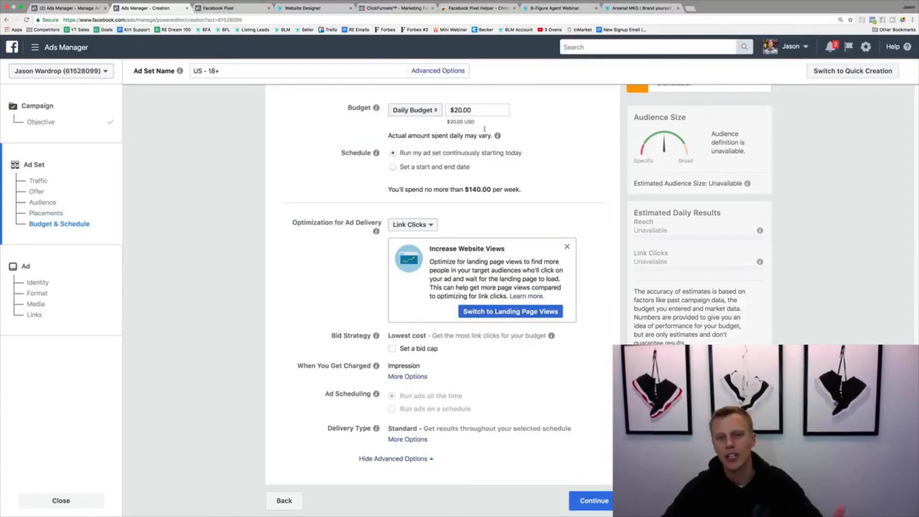
click(459, 110)
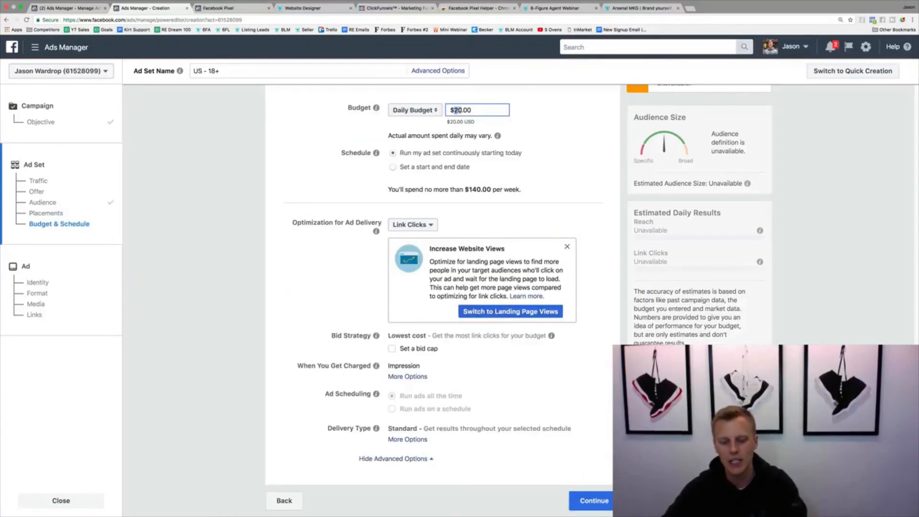
text(5)
click(569, 154)
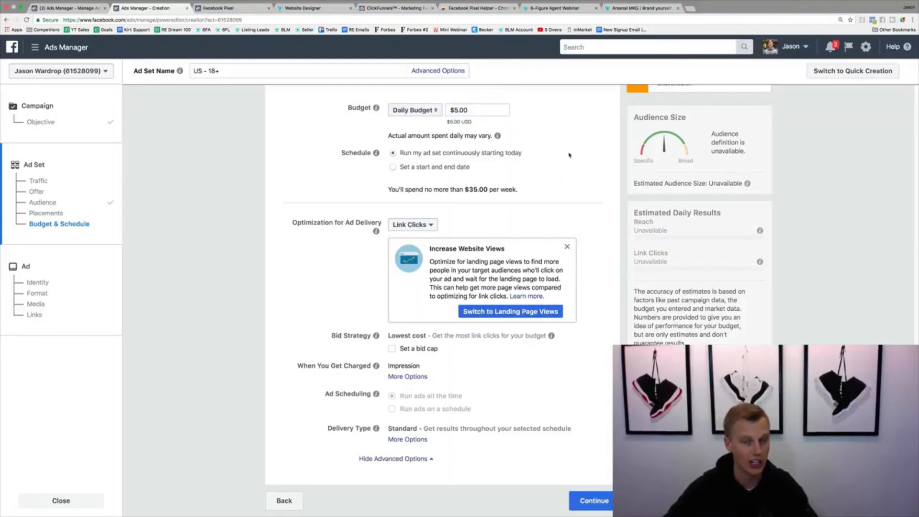